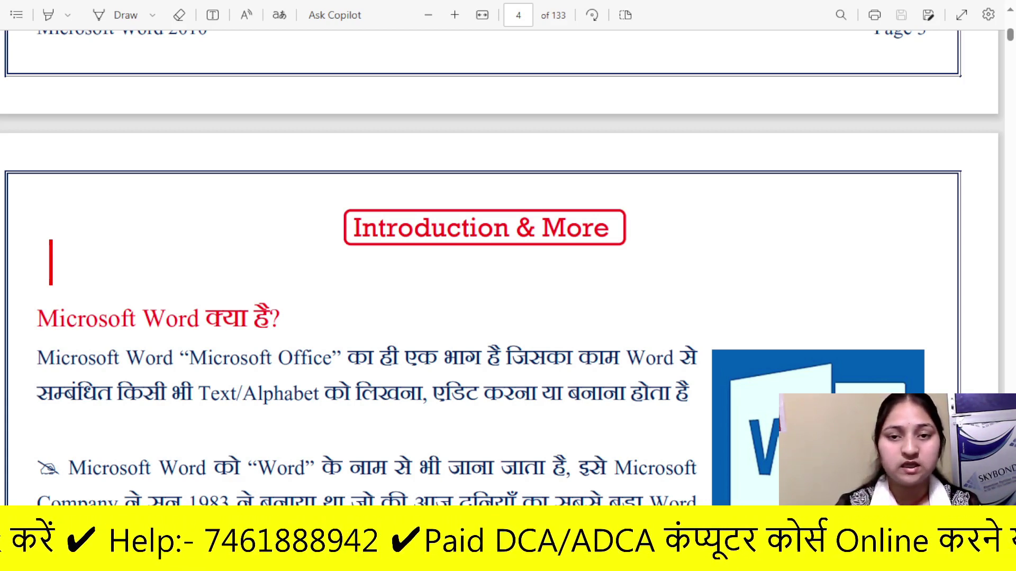
{"action": "type", "text": "m"}
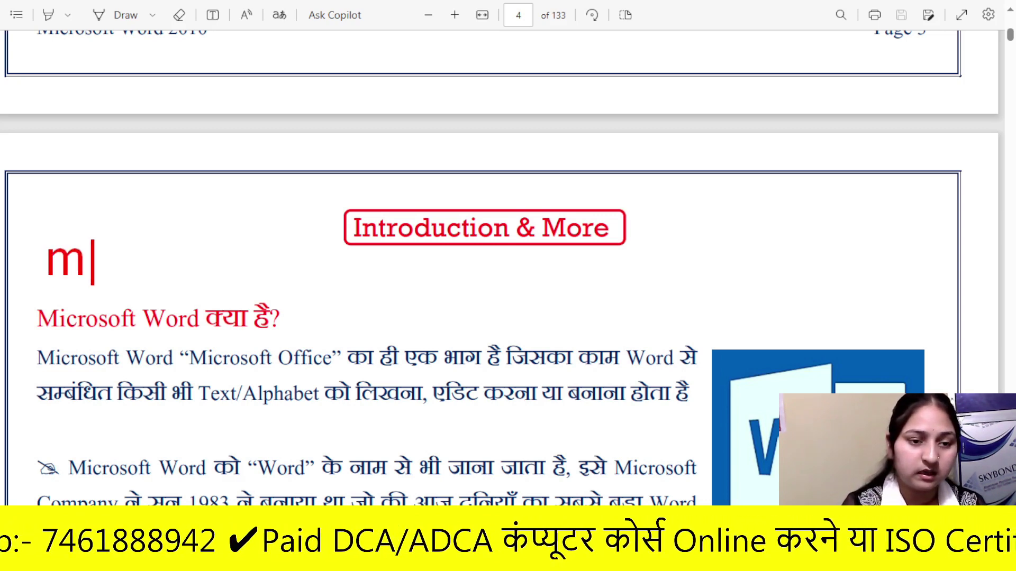
{"action": "key", "text": "BackSpace"}
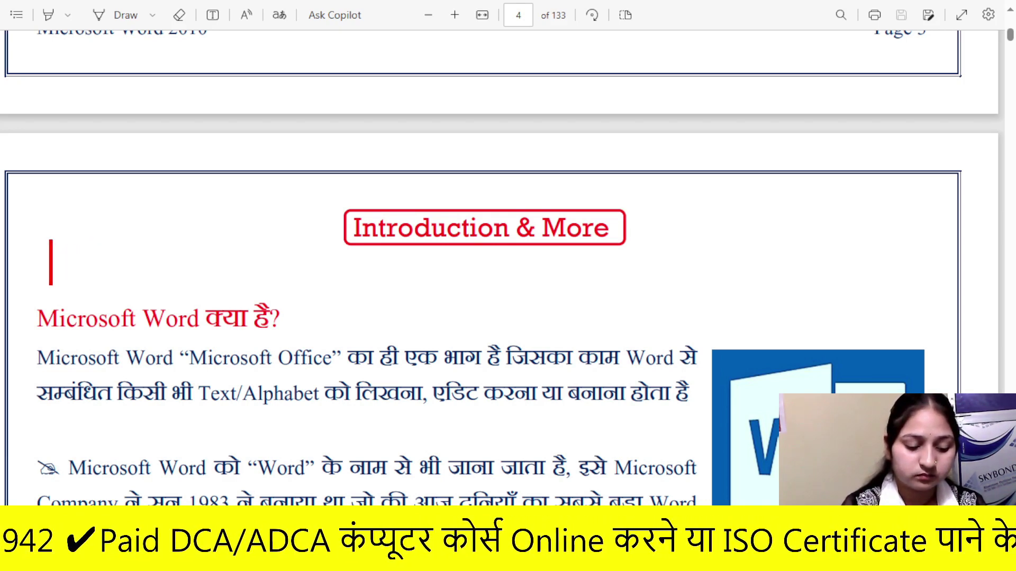
{"action": "type", "text": "MS WORD"}
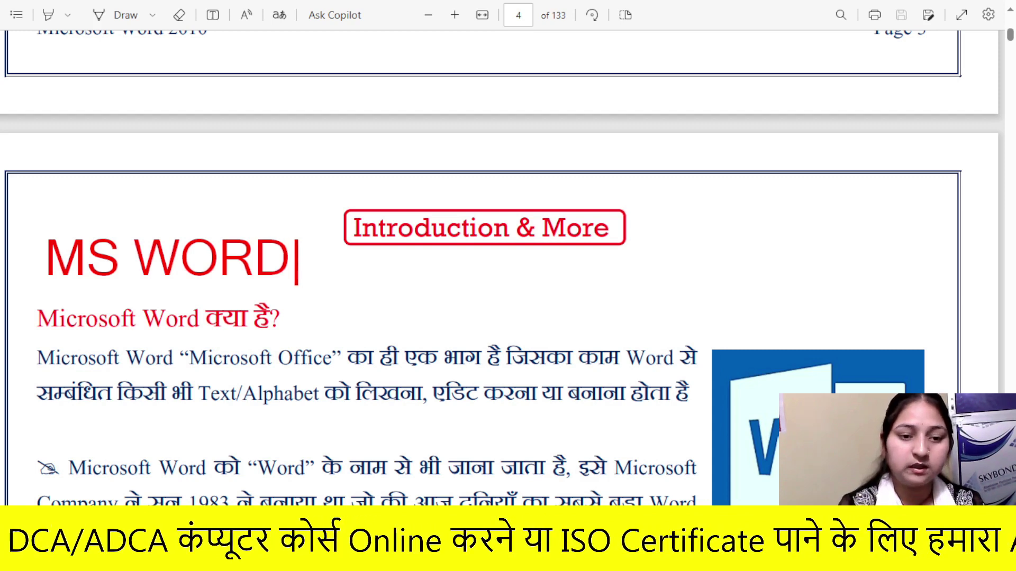
{"action": "left_click", "coordinate": [291, 230]}
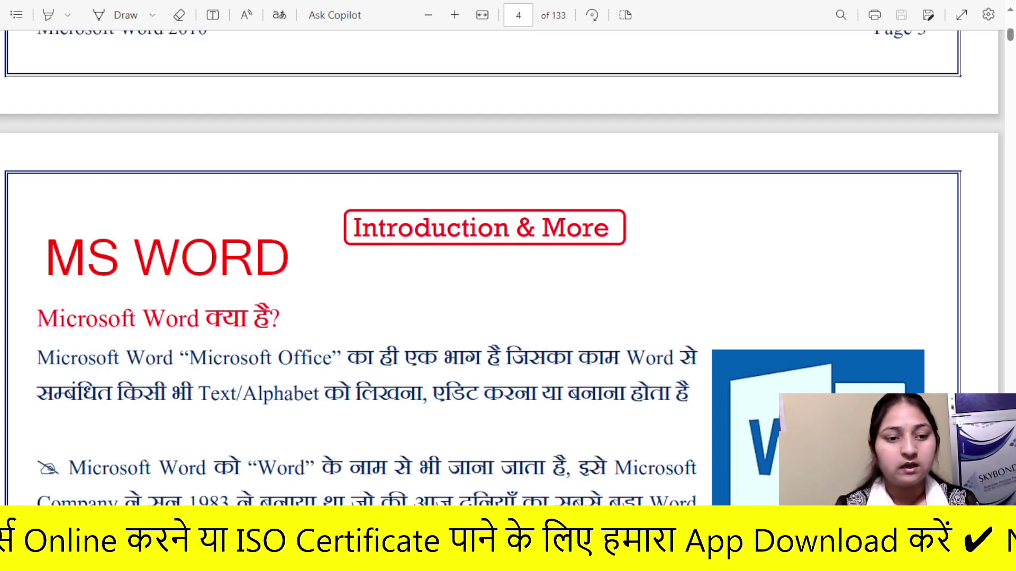
{"action": "left_click", "coordinate": [59, 288]}
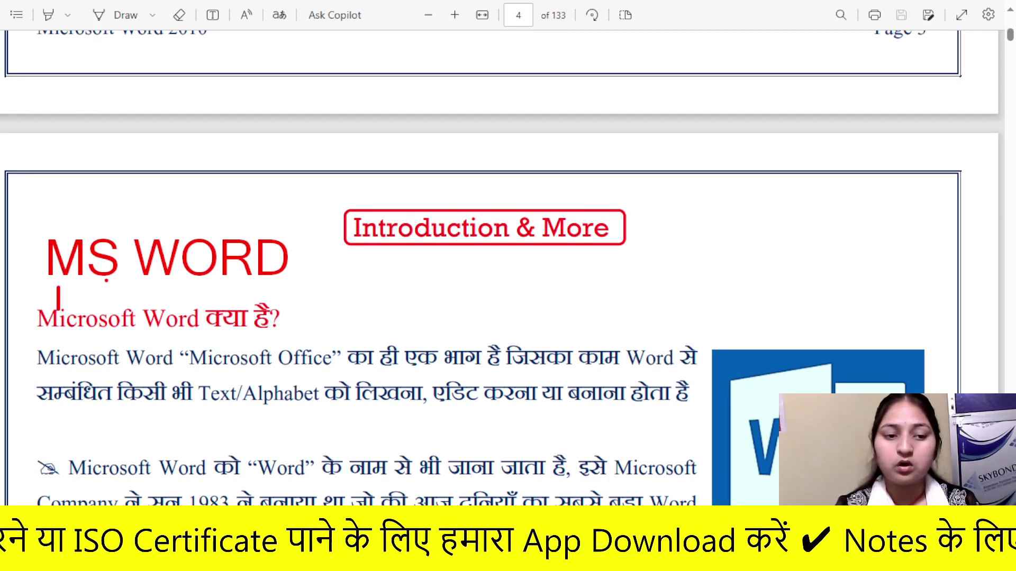
{"action": "left_click_drag", "start_coordinate": [107, 279], "coordinate": [146, 311]}
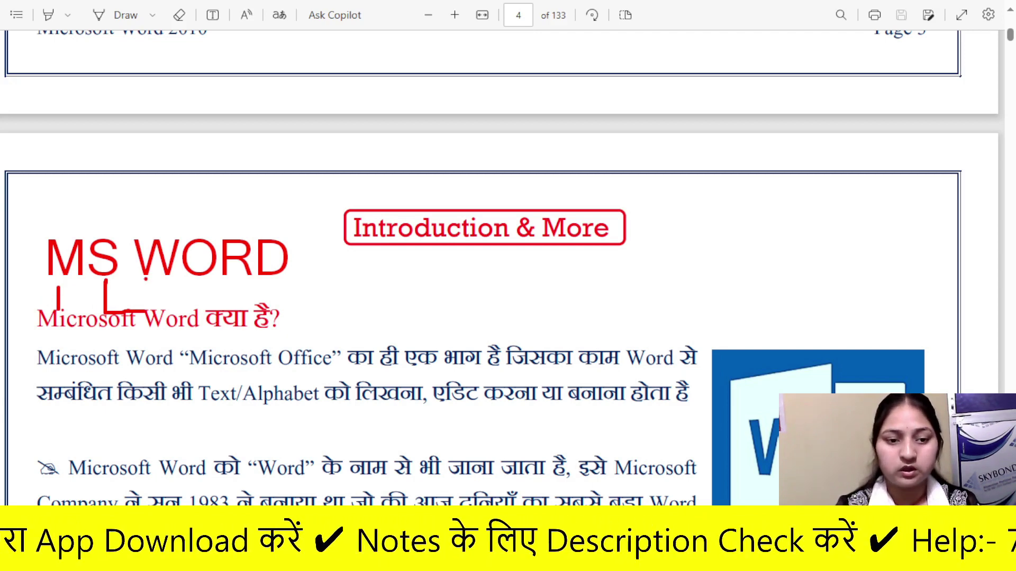
{"action": "mouse_move", "coordinate": [158, 275]}
{"action": "left_mouse_down"}
{"action": "mouse_move", "coordinate": [175, 310]}
{"action": "mouse_move", "coordinate": [178, 296]}
{"action": "left_mouse_up"}
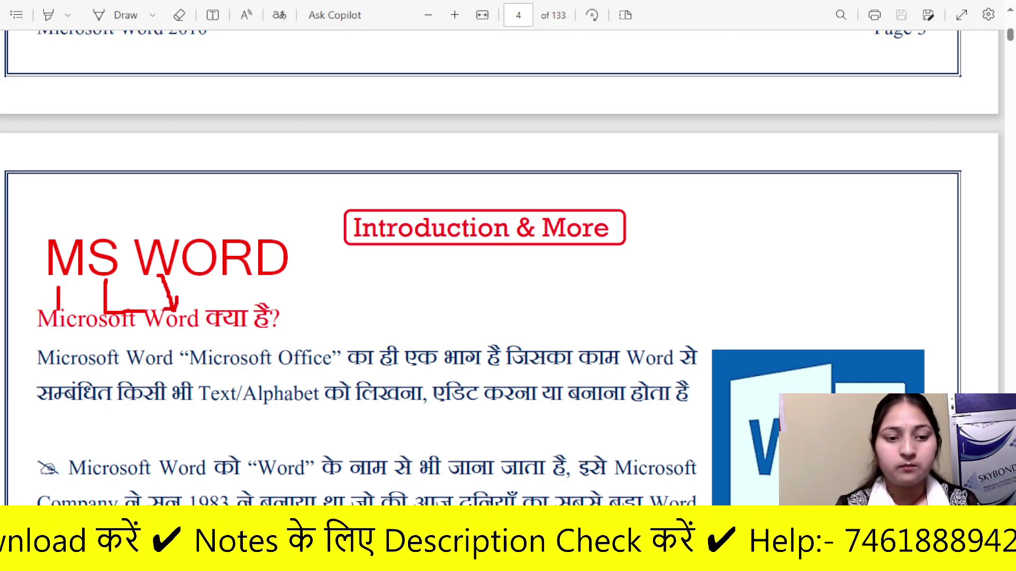
{"action": "key", "text": "Escape"}
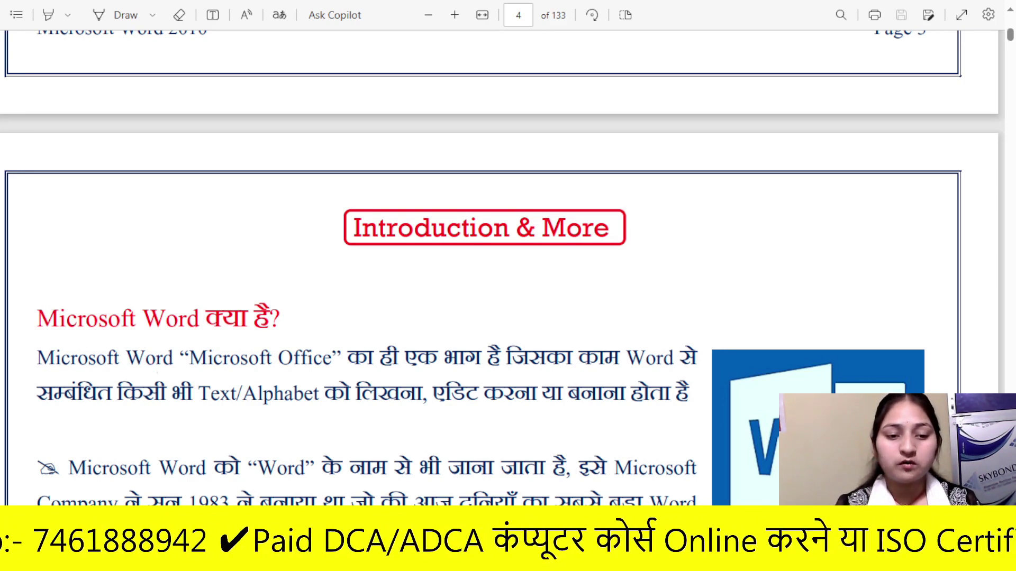
Step: Draw red ink underlines beneath 'Microsoft Office', 'ही एक भाग है' and 'Microsoft Word' on page 4
{"action": "left_click_drag", "start_coordinate": [211, 371], "coordinate": [323, 369]}
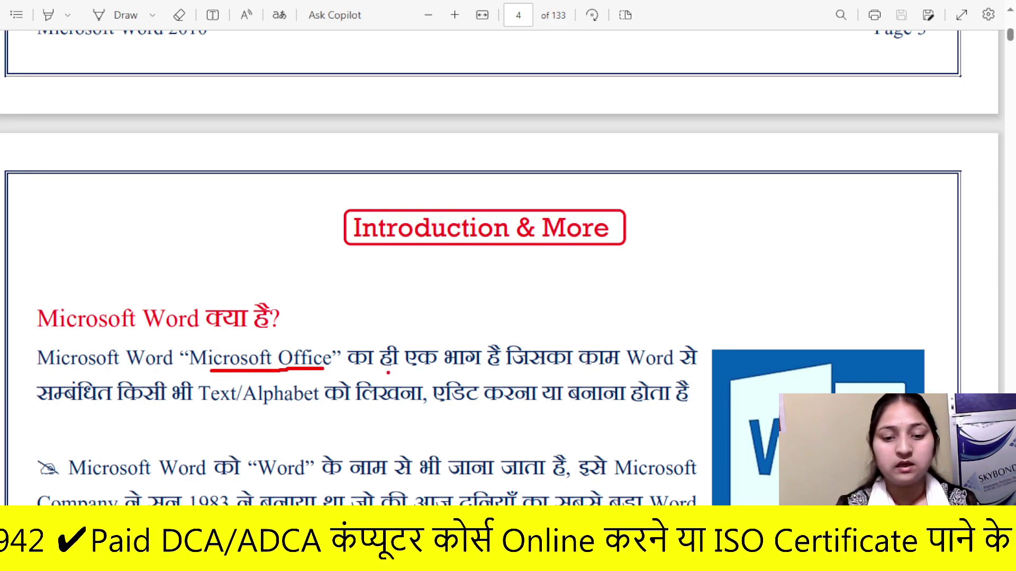
{"action": "left_click_drag", "start_coordinate": [388, 372], "coordinate": [491, 374]}
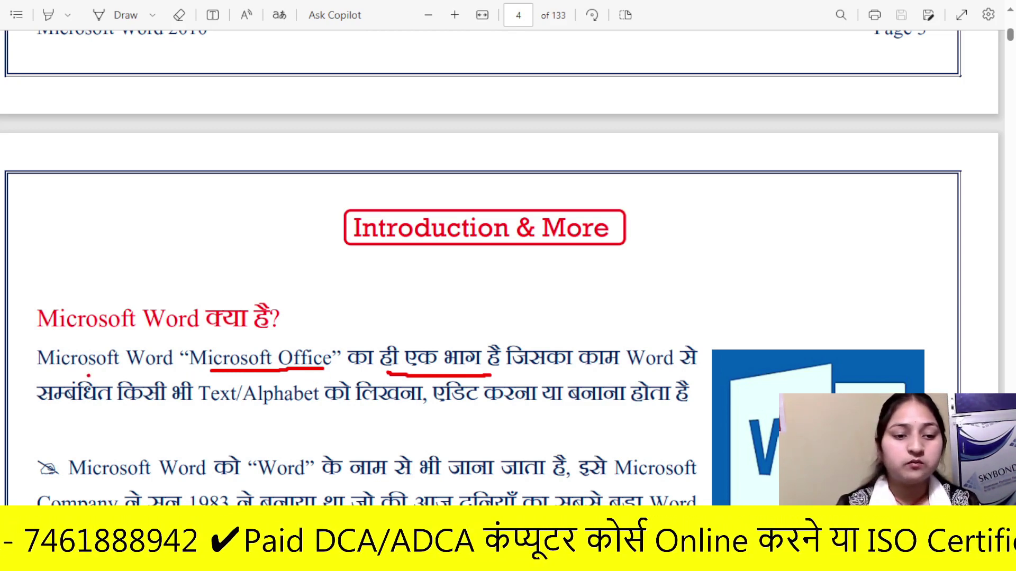
{"action": "left_click_drag", "start_coordinate": [32, 373], "coordinate": [320, 379]}
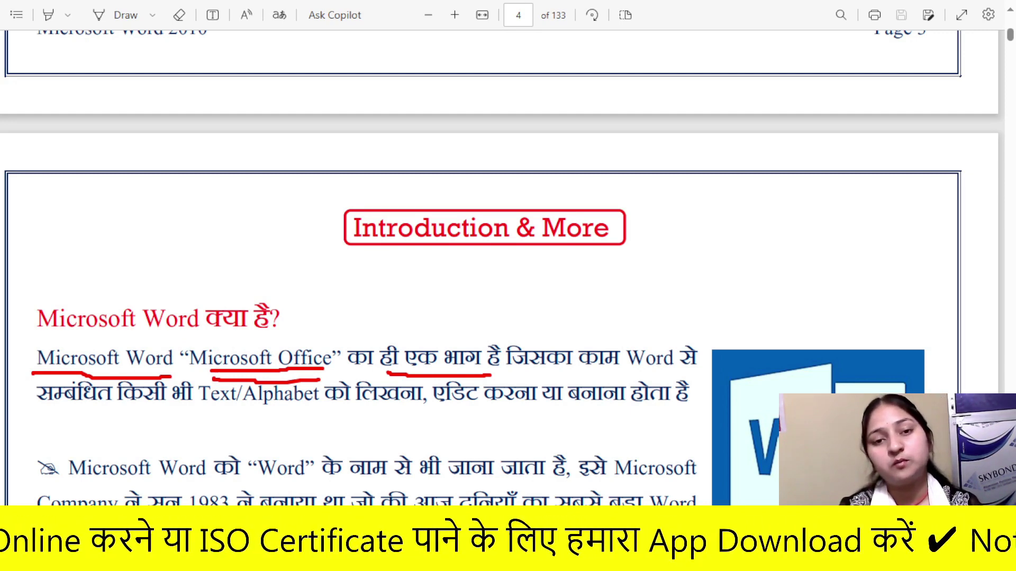
Step: Clear the earlier red underlines and draw a red circle around 'Microsoft Office' instead
{"action": "key", "text": "Escape"}
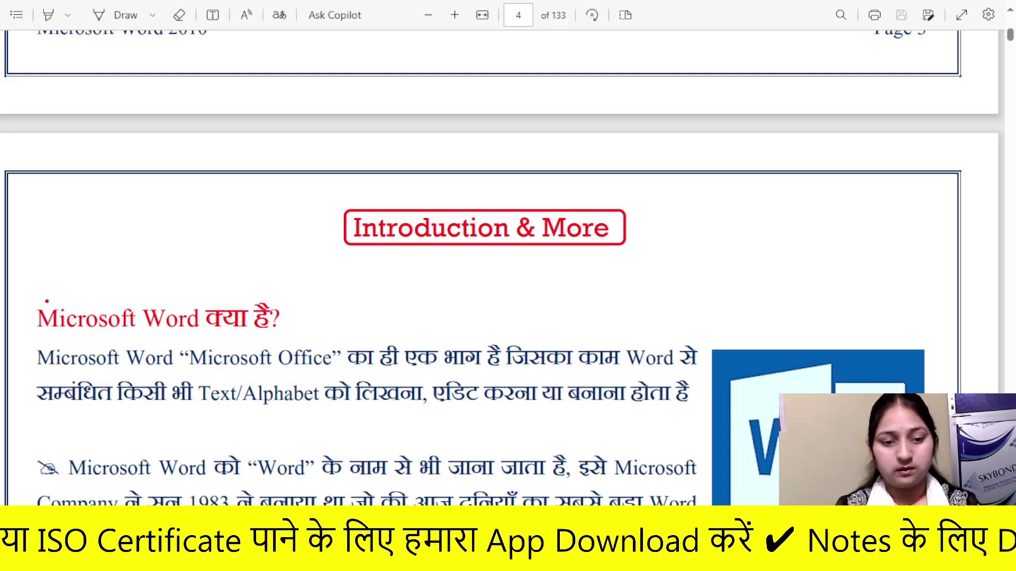
{"action": "left_click_drag", "start_coordinate": [192, 369], "coordinate": [332, 374]}
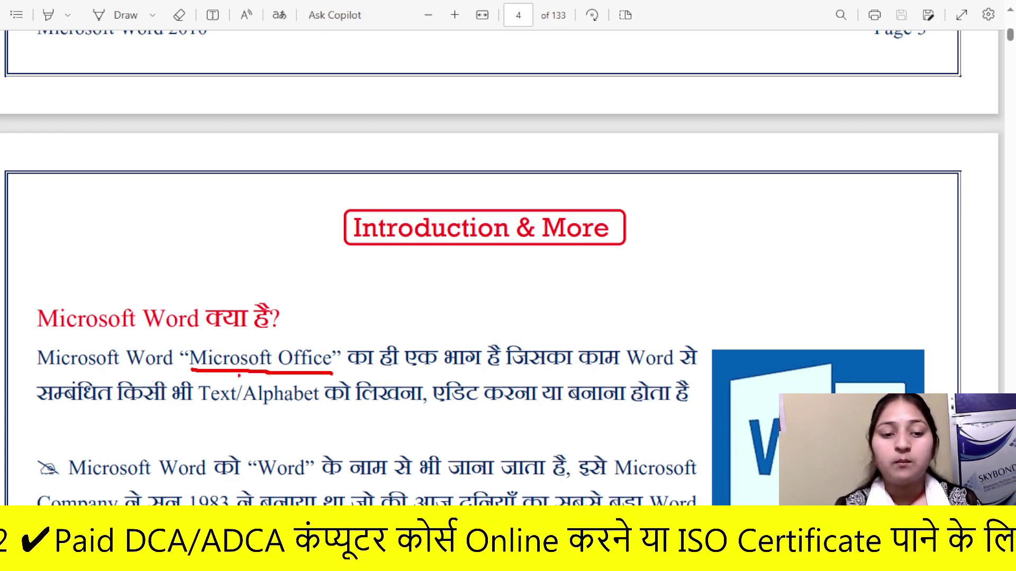
{"action": "left_click_drag", "start_coordinate": [219, 373], "coordinate": [277, 332]}
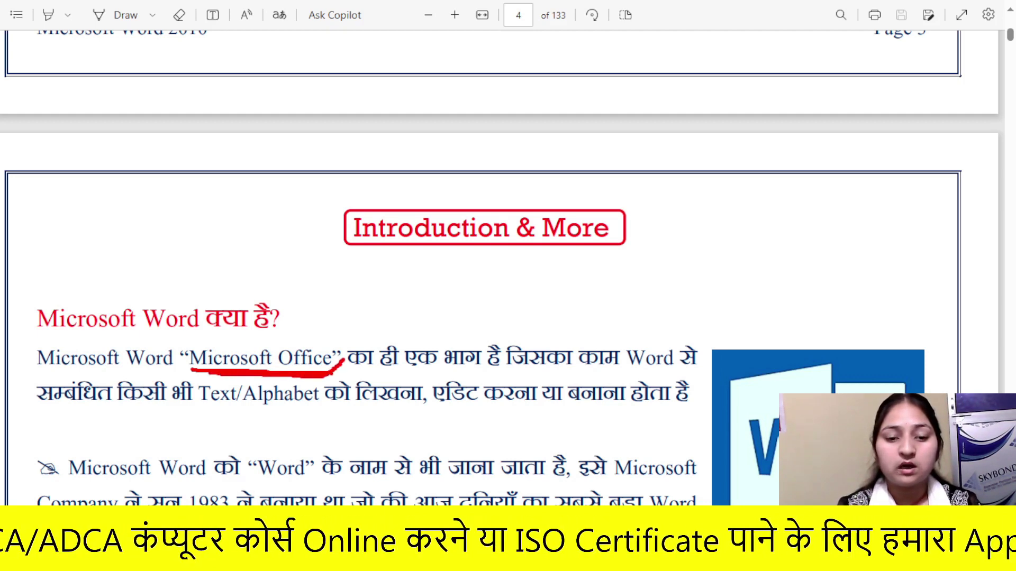
{"action": "left_click_drag", "start_coordinate": [276, 332], "coordinate": [180, 380]}
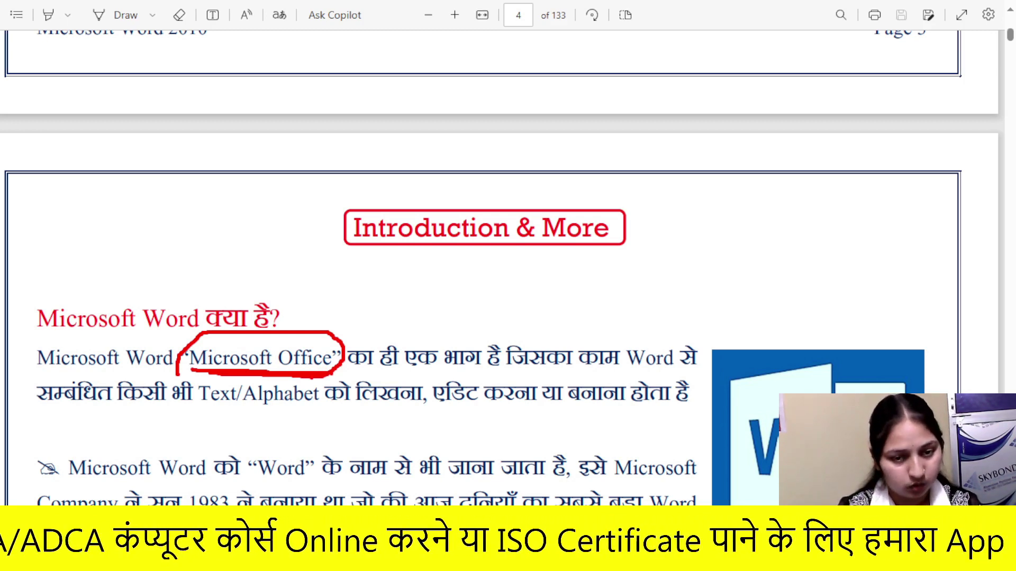
Step: Undo the circle, then underline 'Text/Alphabet', 'बनाना होता है' and the quoted 'Word' in red
{"action": "key", "text": "ctrl+z"}
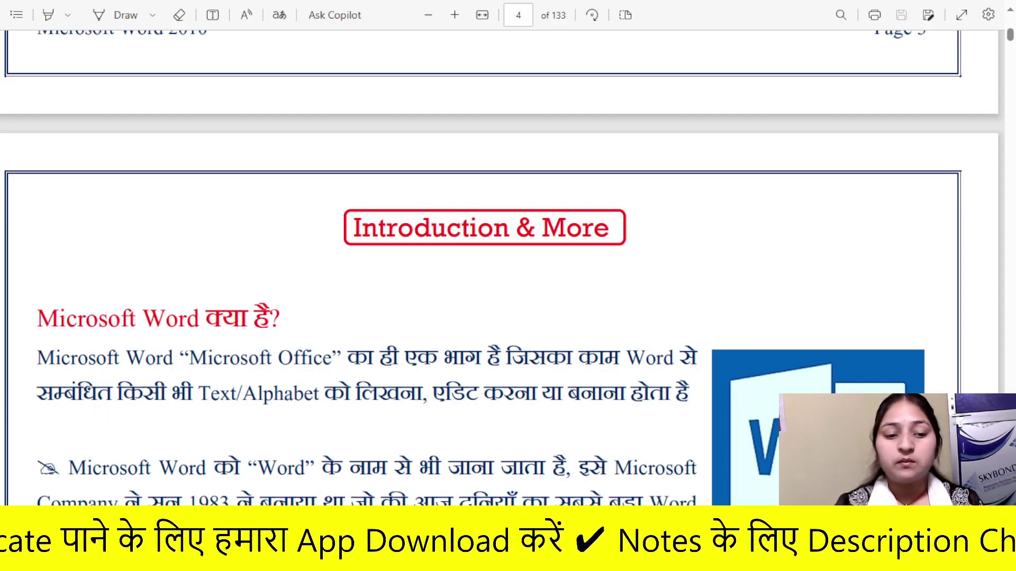
{"action": "left_click_drag", "start_coordinate": [197, 418], "coordinate": [279, 416]}
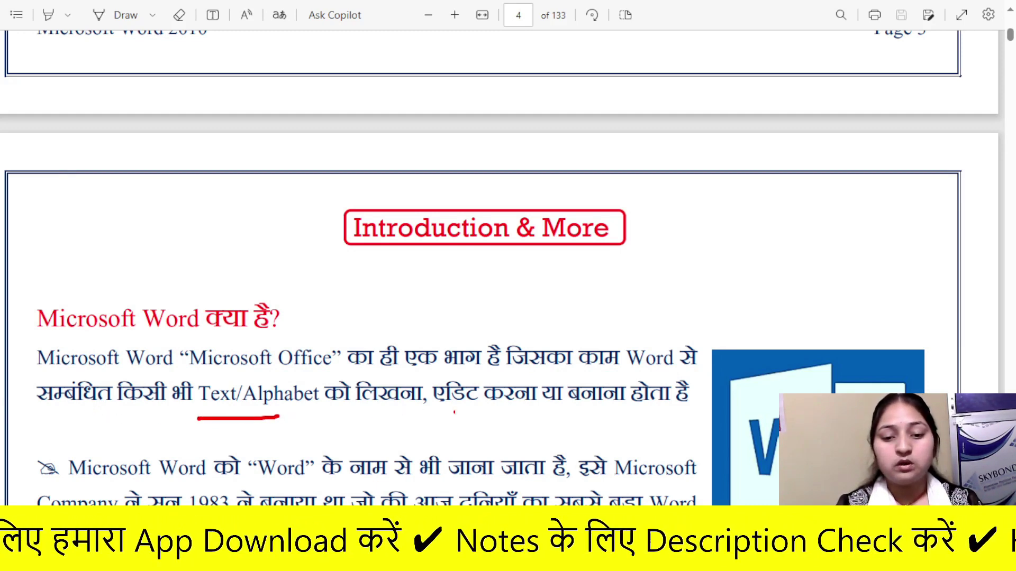
{"action": "left_click_drag", "start_coordinate": [573, 419], "coordinate": [676, 418]}
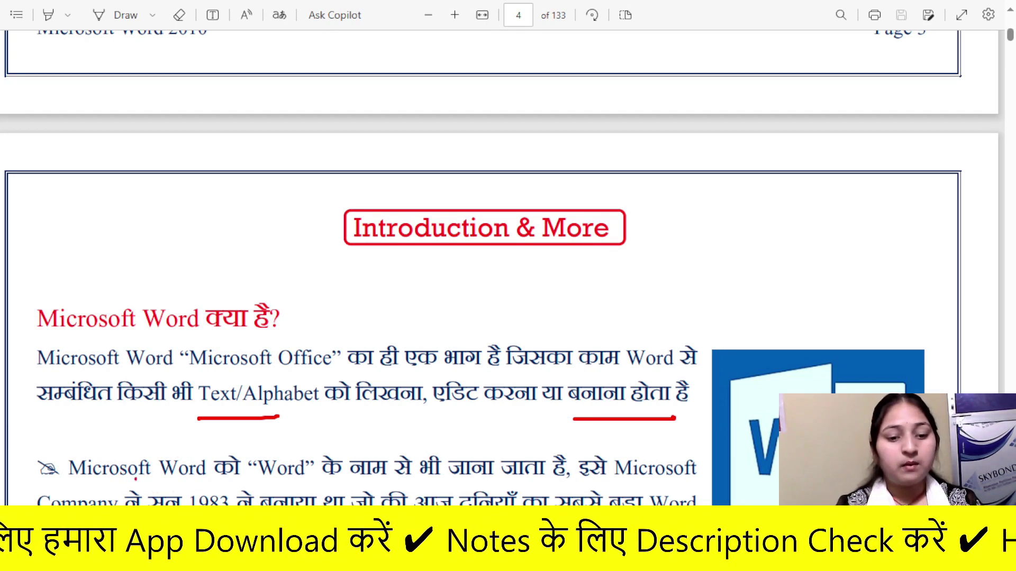
{"action": "left_click_drag", "start_coordinate": [264, 485], "coordinate": [360, 485]}
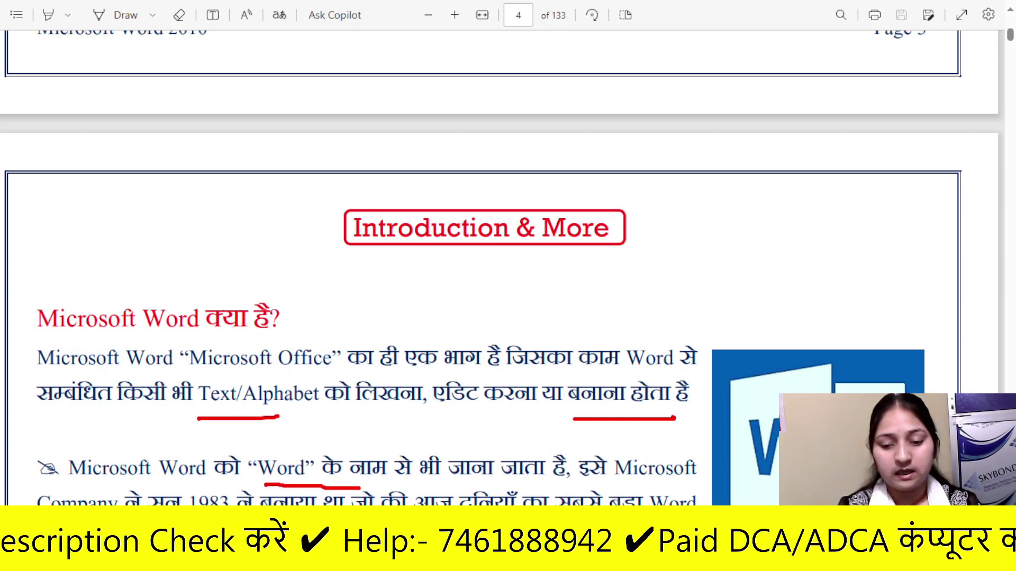
Step: Underline 'Version Available हैं' and Word versions 2003, 2007, 2010, 2016, 2019 in red, then clear the marks
{"action": "scroll", "coordinate": [109, 302], "scroll_direction": "down", "scroll_amount": 5}
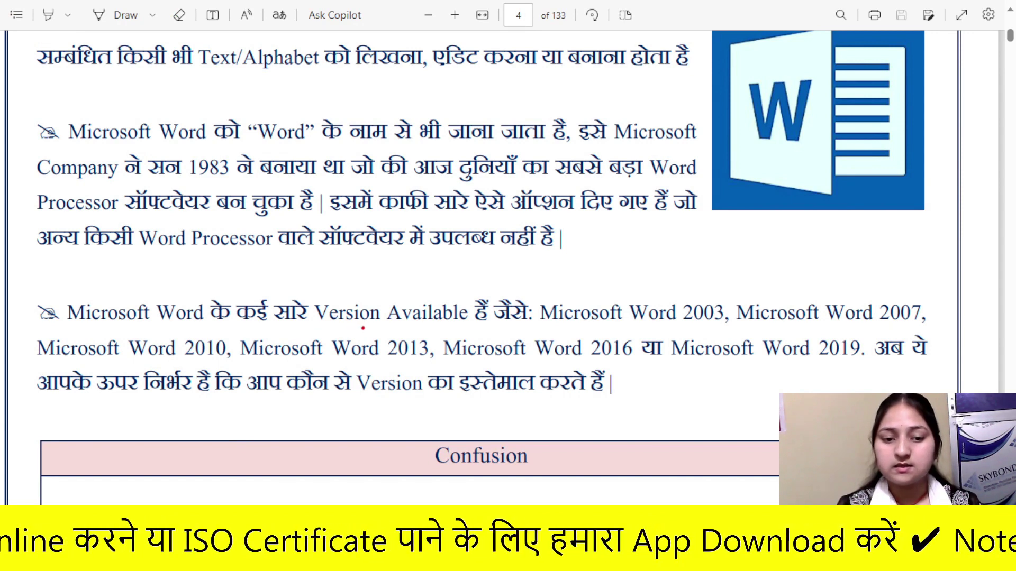
{"action": "left_click_drag", "start_coordinate": [340, 328], "coordinate": [493, 327]}
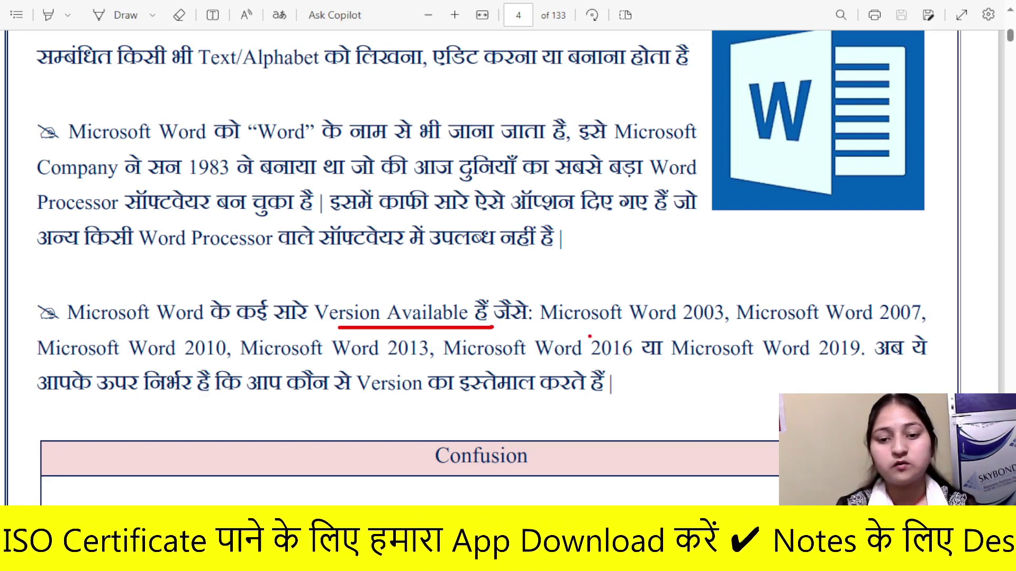
{"action": "left_click_drag", "start_coordinate": [562, 332], "coordinate": [702, 332]}
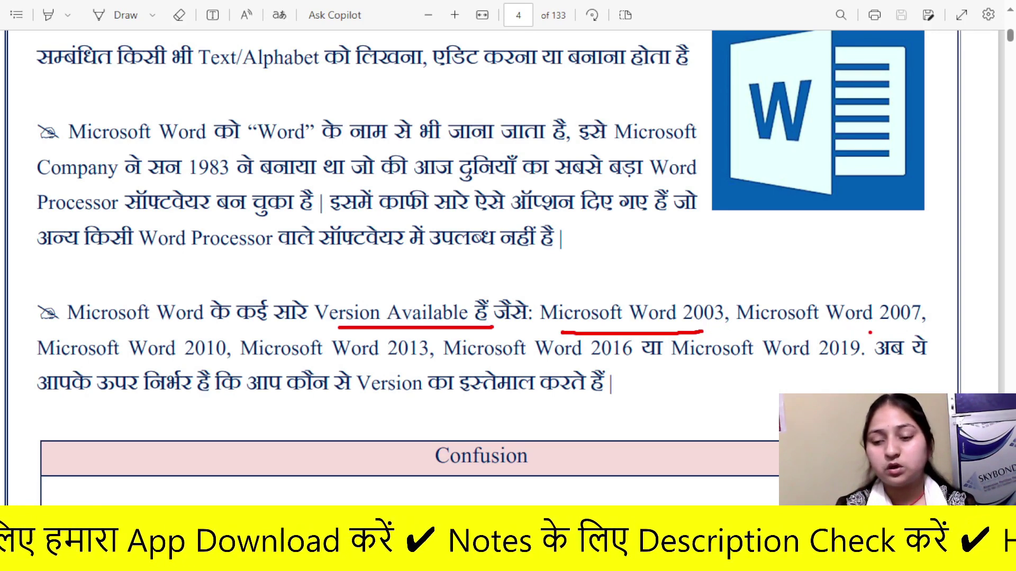
{"action": "left_click_drag", "start_coordinate": [869, 335], "coordinate": [919, 333]}
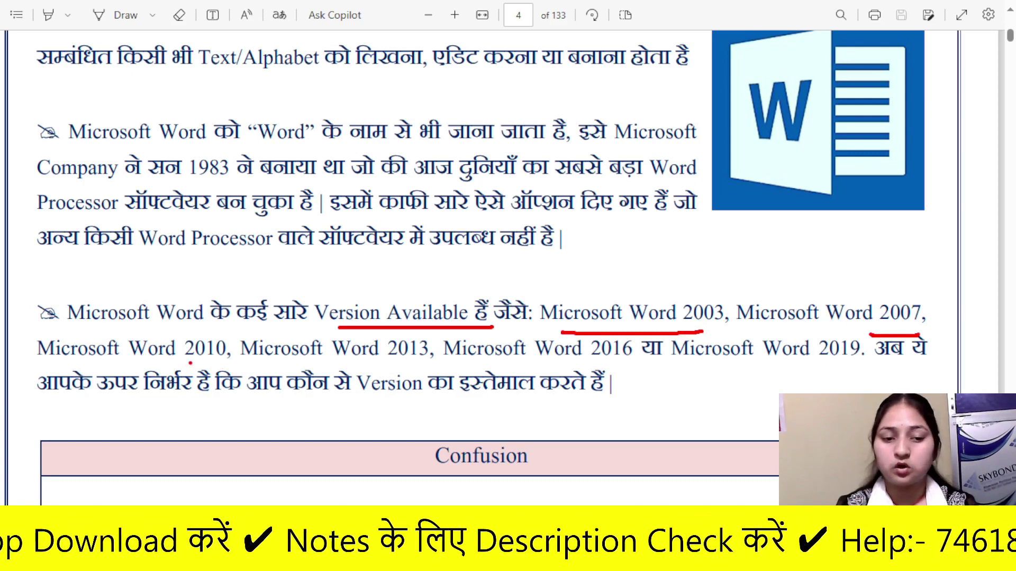
{"action": "left_click_drag", "start_coordinate": [185, 362], "coordinate": [221, 360]}
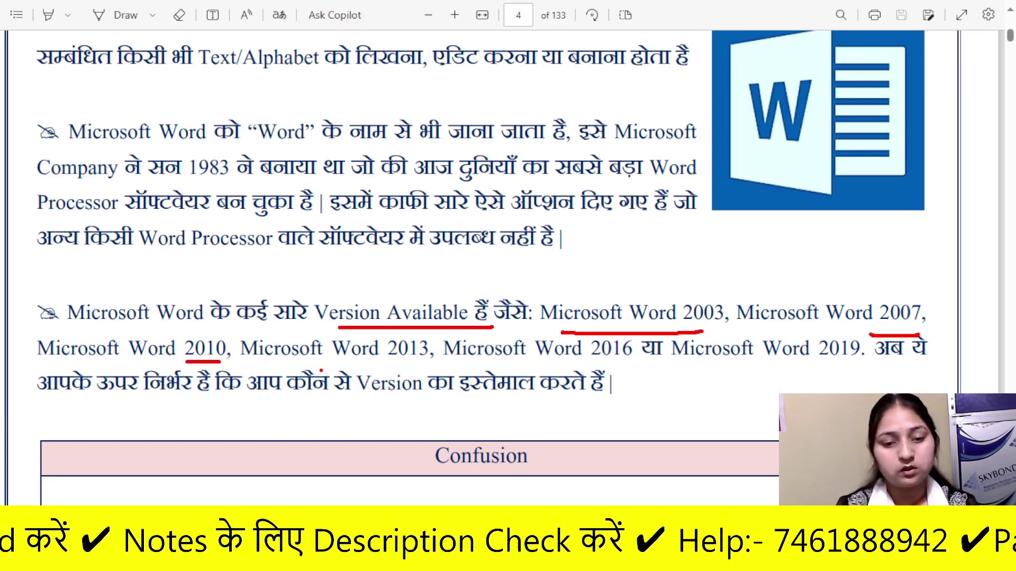
{"action": "left_click_drag", "start_coordinate": [390, 373], "coordinate": [427, 374]}
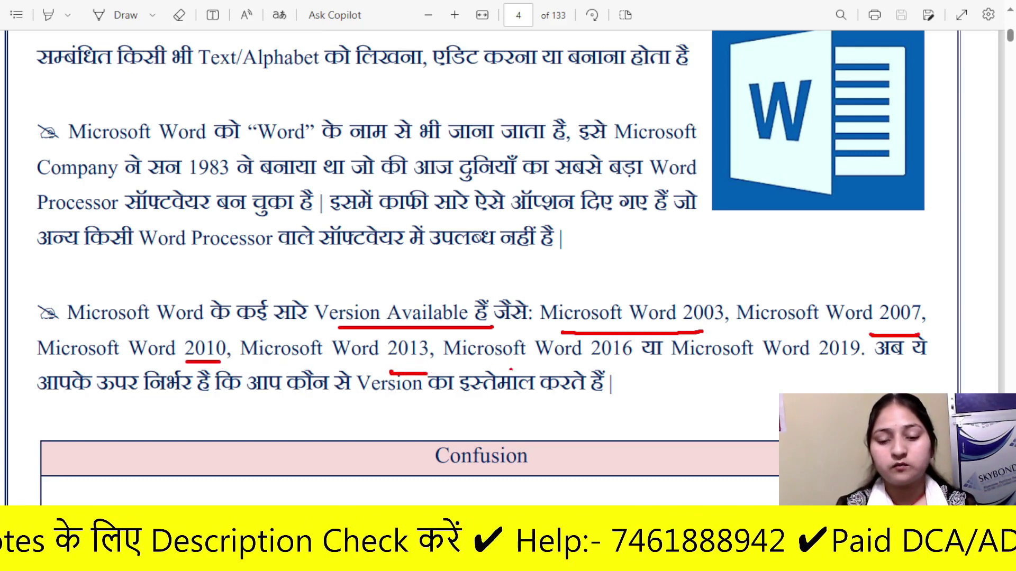
{"action": "left_click_drag", "start_coordinate": [589, 363], "coordinate": [630, 362]}
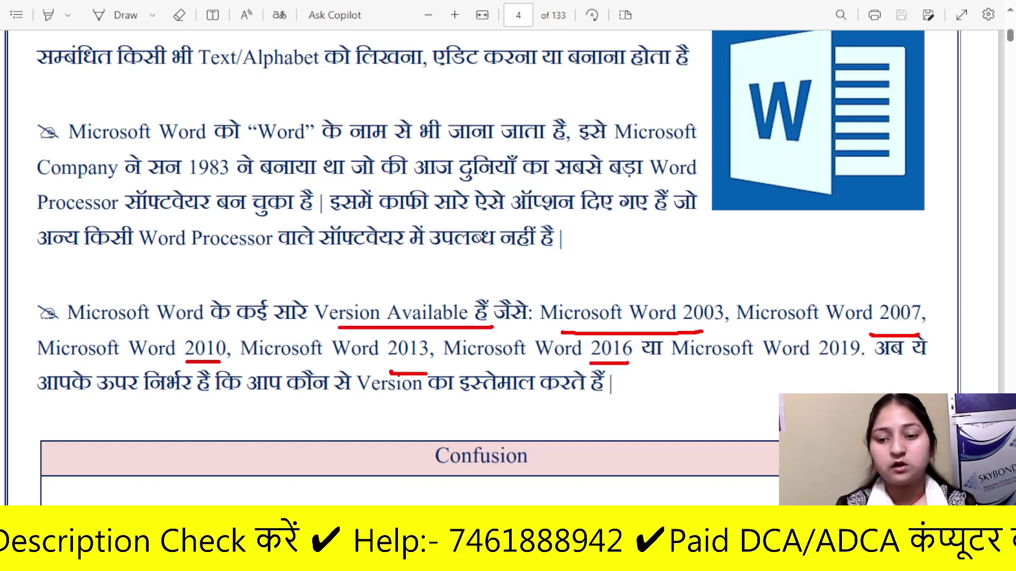
{"action": "left_click_drag", "start_coordinate": [811, 379], "coordinate": [861, 373]}
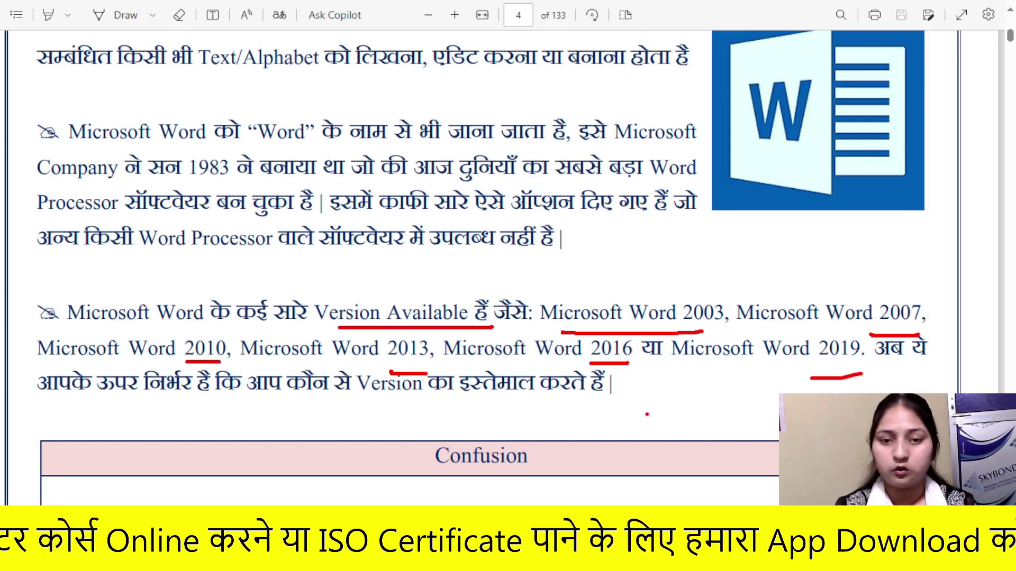
{"action": "key", "text": "Escape"}
Step: Open the Run dialog with Win+R and move it to the middle of the screen
{"action": "scroll", "coordinate": [233, 418], "scroll_direction": "down", "scroll_amount": 3}
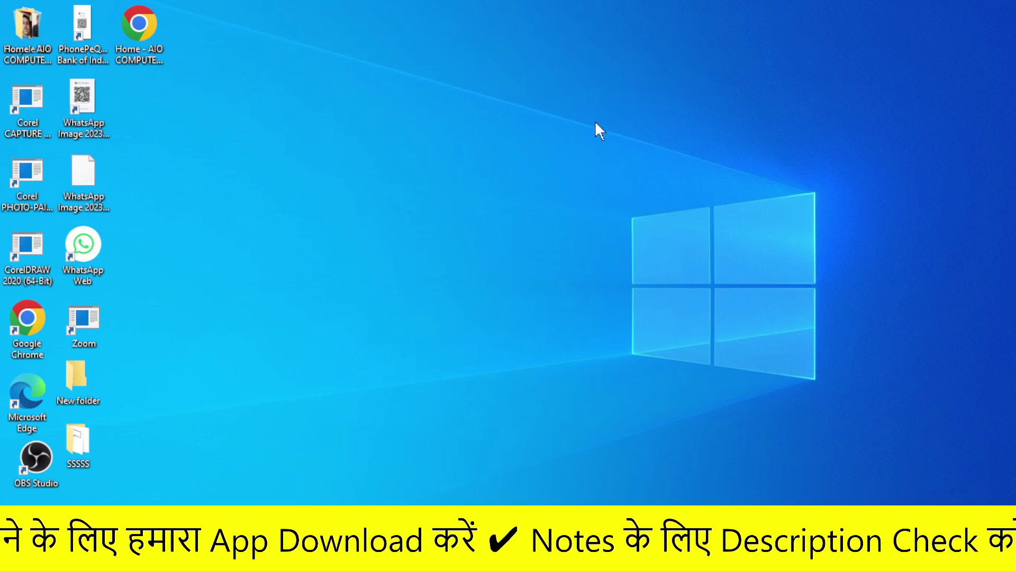
{"action": "key", "text": "super+r"}
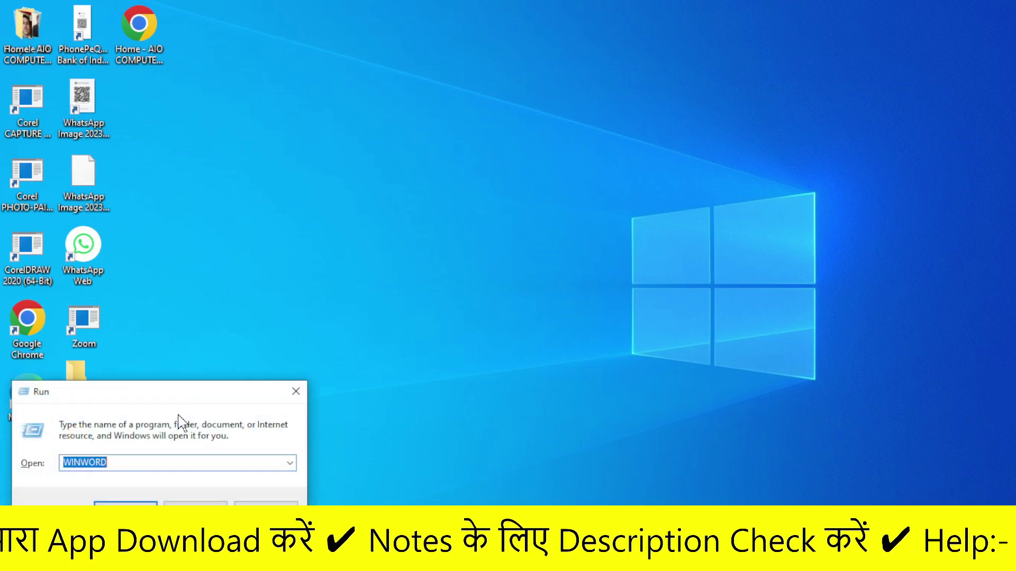
{"action": "mouse_move", "coordinate": [165, 394]}
{"action": "left_mouse_down"}
{"action": "mouse_move", "coordinate": [612, 238]}
{"action": "mouse_move", "coordinate": [572, 144]}
{"action": "left_mouse_up"}
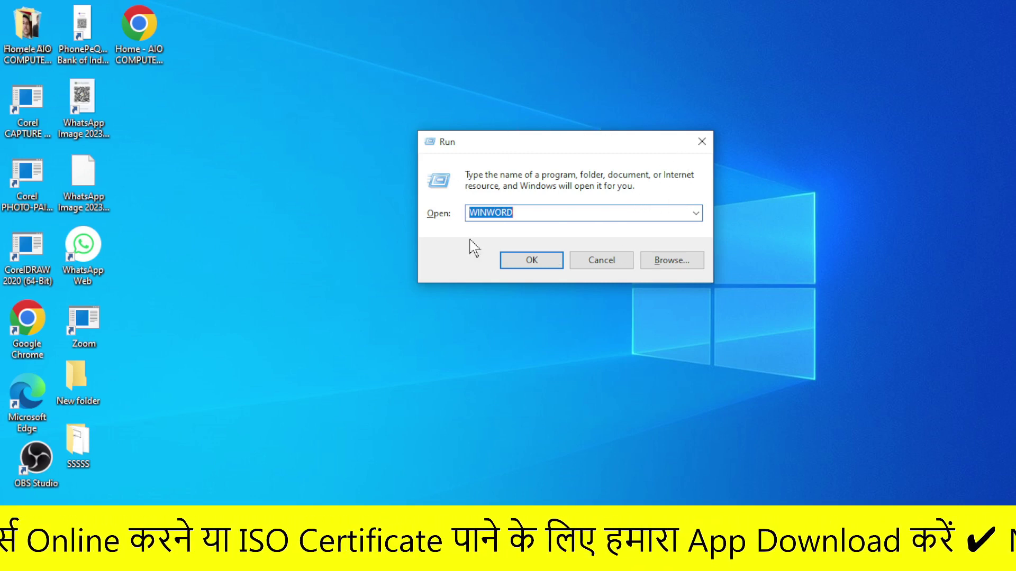
Step: Reopen the Run dialog, enter WINWORD and launch Word 2010 with a blank document
{"action": "left_click", "coordinate": [702, 143]}
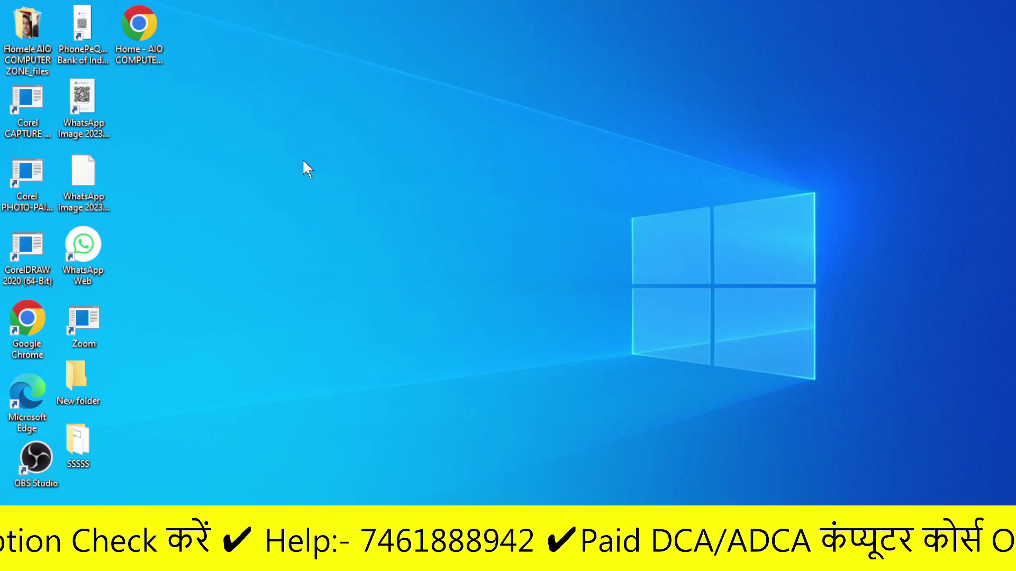
{"action": "key", "text": "super+r"}
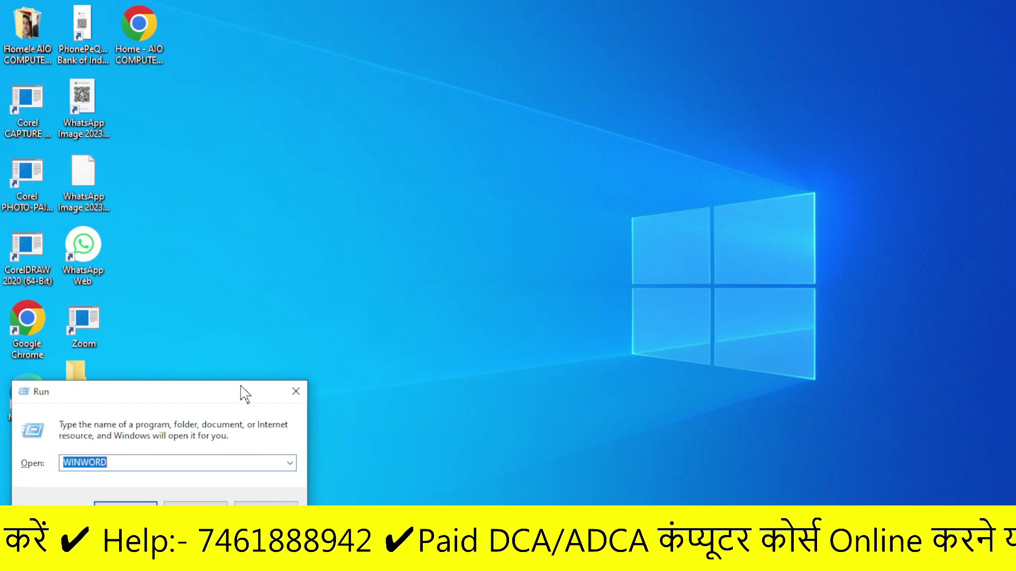
{"action": "mouse_move", "coordinate": [112, 394]}
{"action": "left_mouse_down"}
{"action": "mouse_move", "coordinate": [608, 228]}
{"action": "mouse_move", "coordinate": [554, 135]}
{"action": "left_mouse_up"}
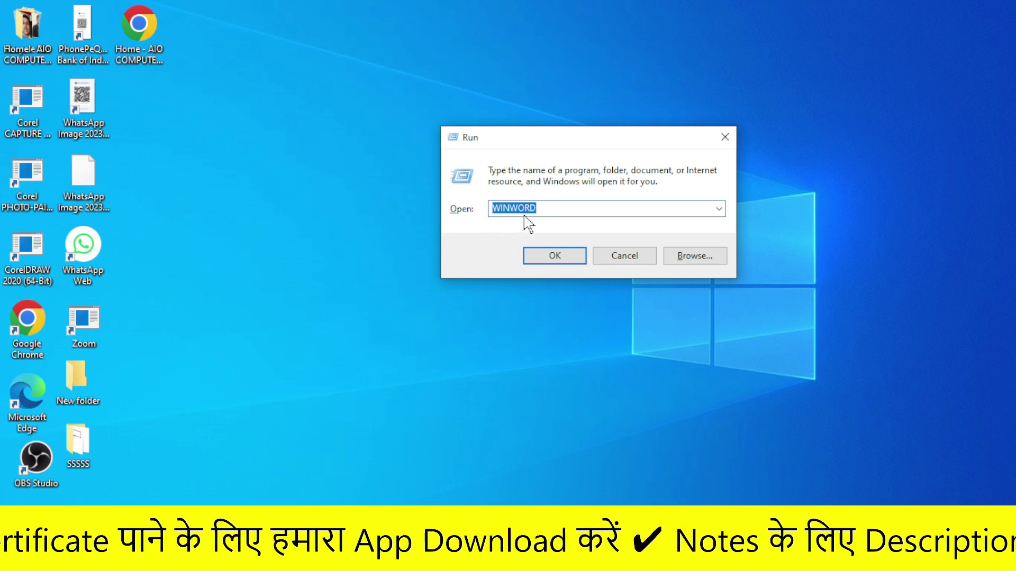
{"action": "type", "text": "W"}
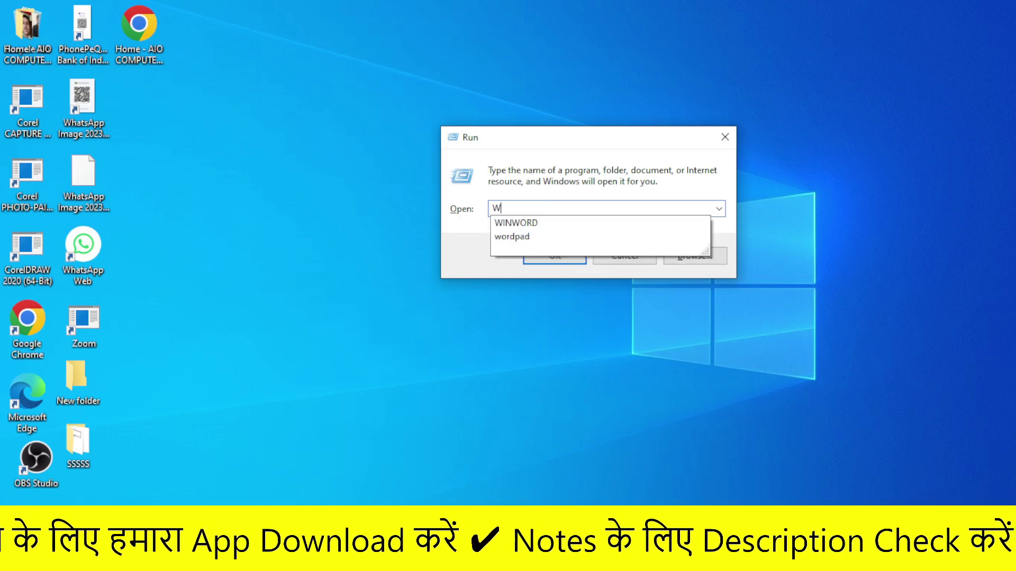
{"action": "type", "text": "INWO"}
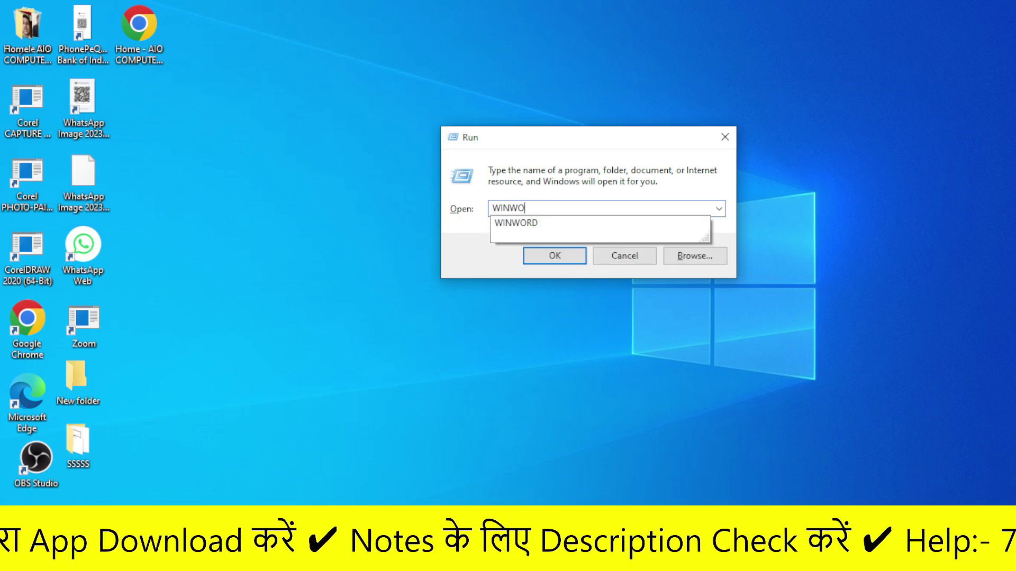
{"action": "type", "text": "RD"}
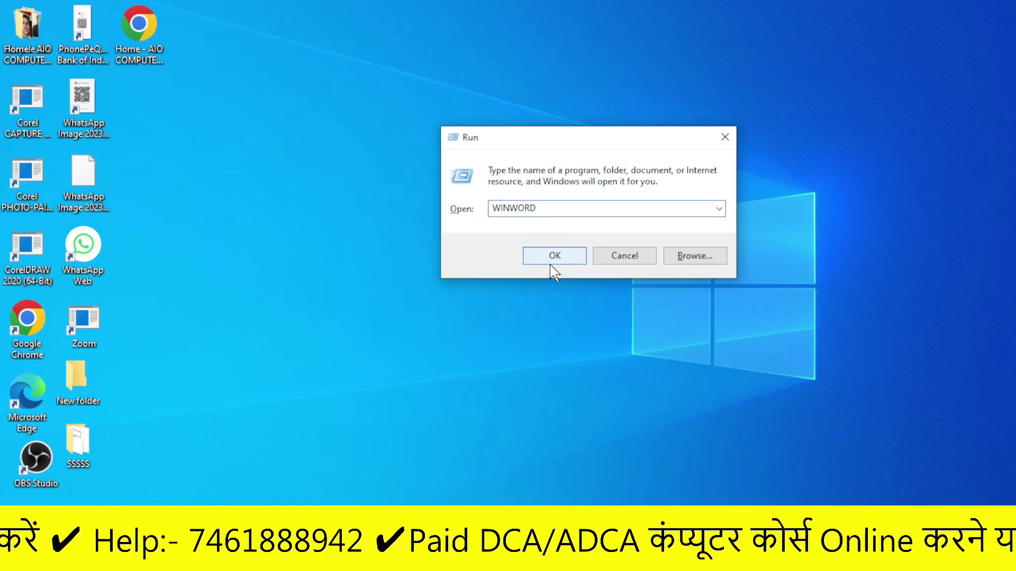
{"action": "left_click", "coordinate": [550, 265]}
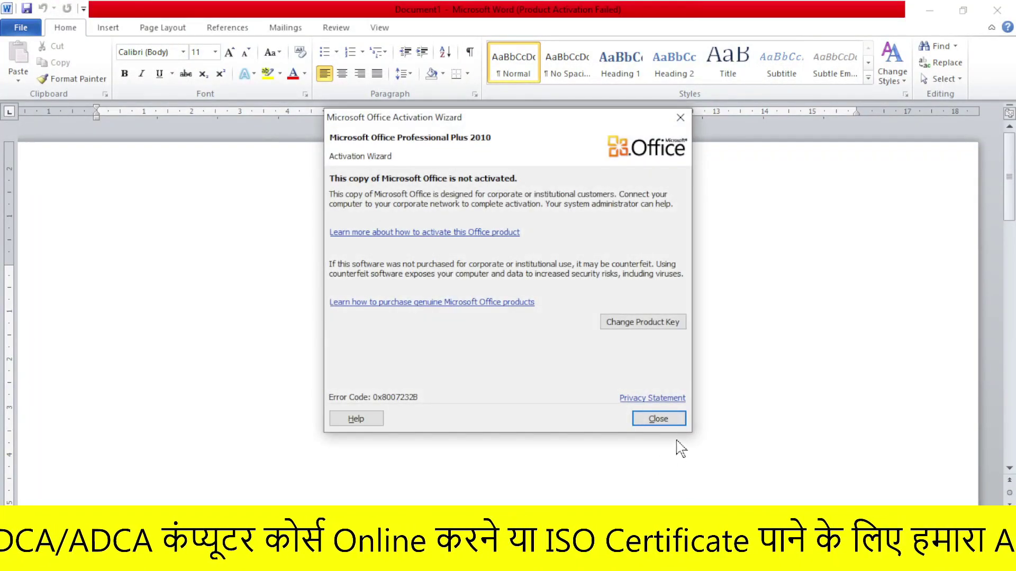
Step: Dismiss the activation notice and close Word, then relaunch it via WINWORD and close it again
{"action": "left_click", "coordinate": [661, 421]}
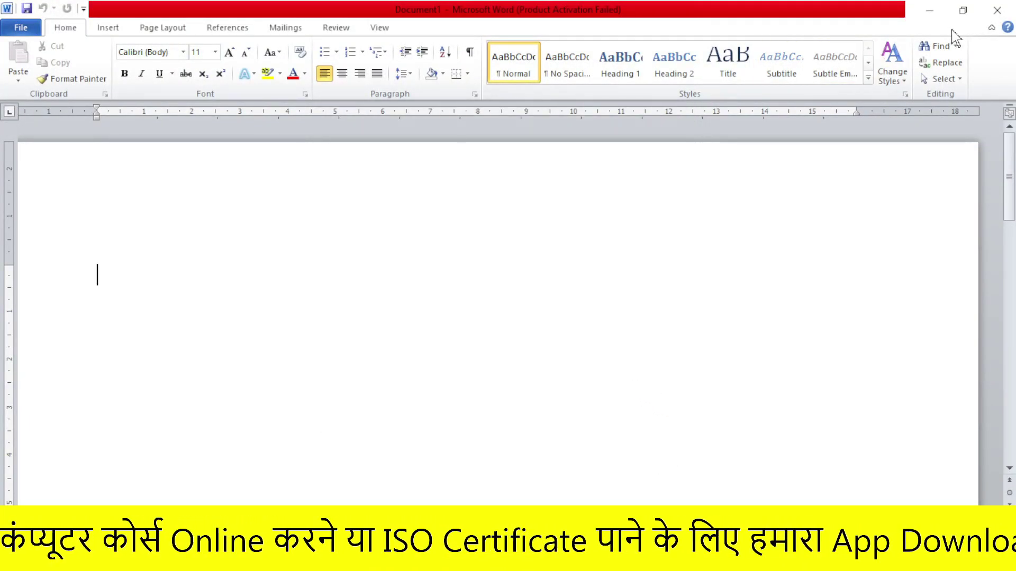
{"action": "left_click", "coordinate": [997, 9]}
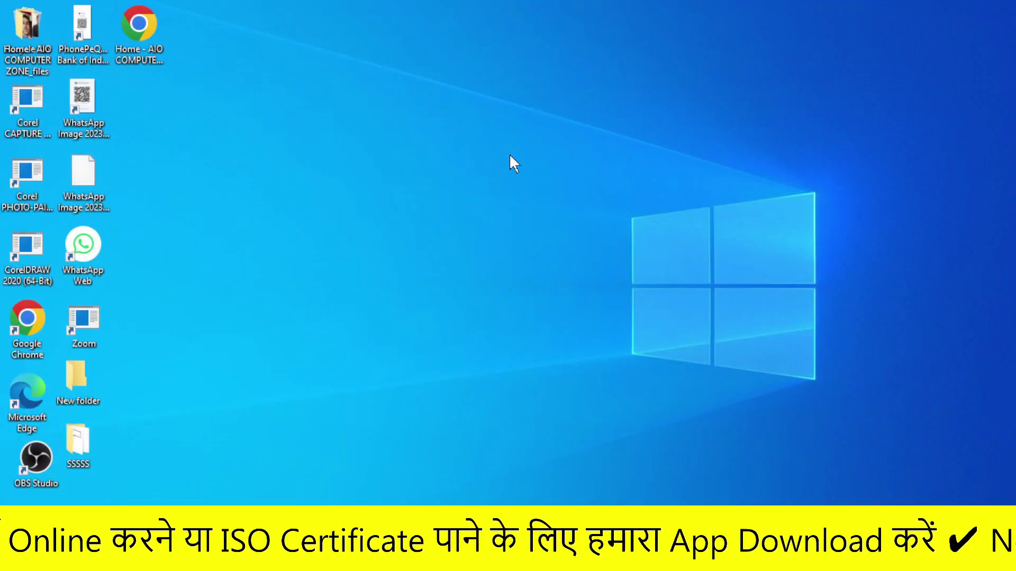
{"action": "key", "text": "super+r"}
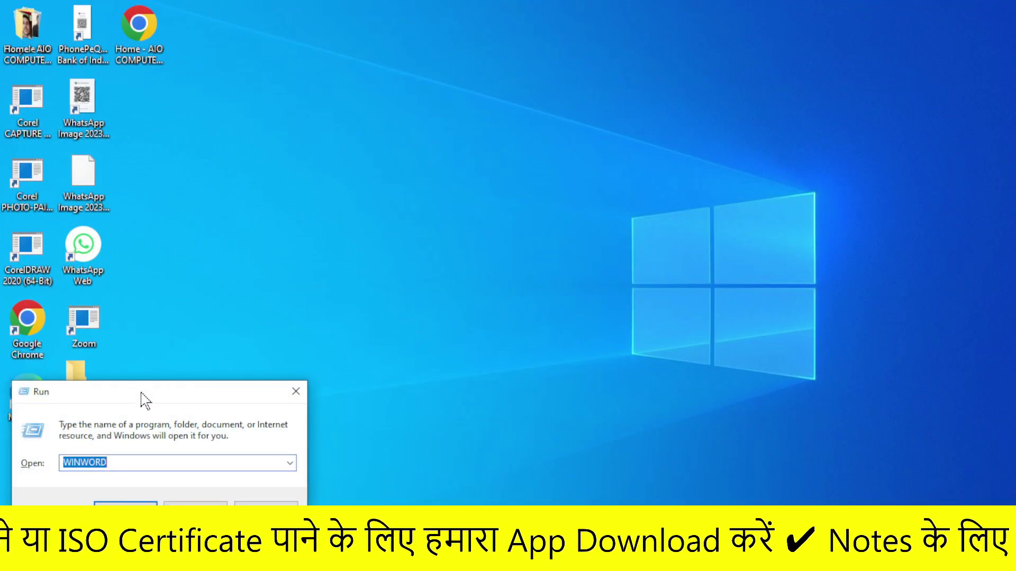
{"action": "mouse_move", "coordinate": [141, 396]}
{"action": "left_mouse_down"}
{"action": "mouse_move", "coordinate": [549, 197]}
{"action": "mouse_move", "coordinate": [537, 139]}
{"action": "left_mouse_up"}
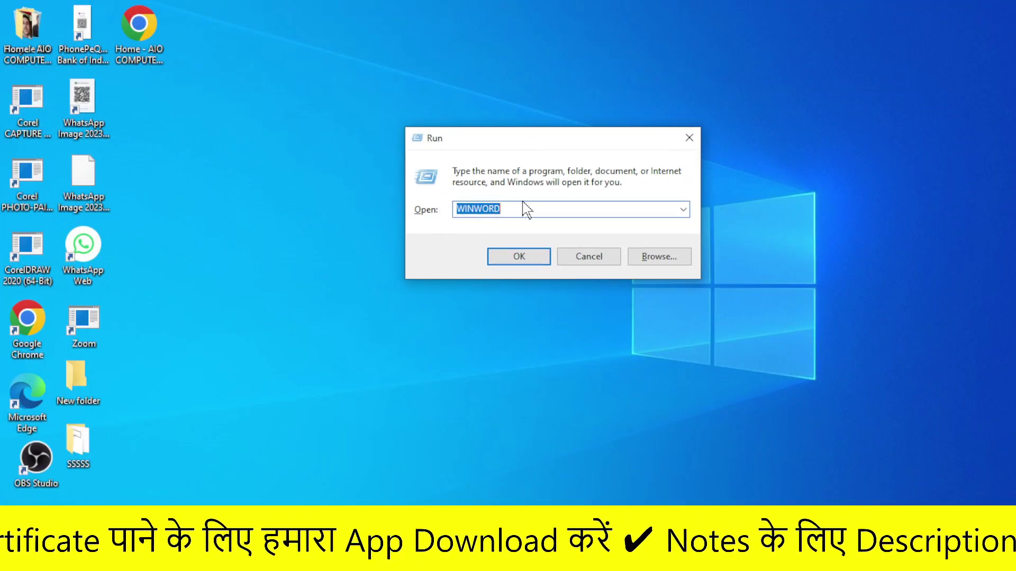
{"action": "left_click", "coordinate": [524, 256]}
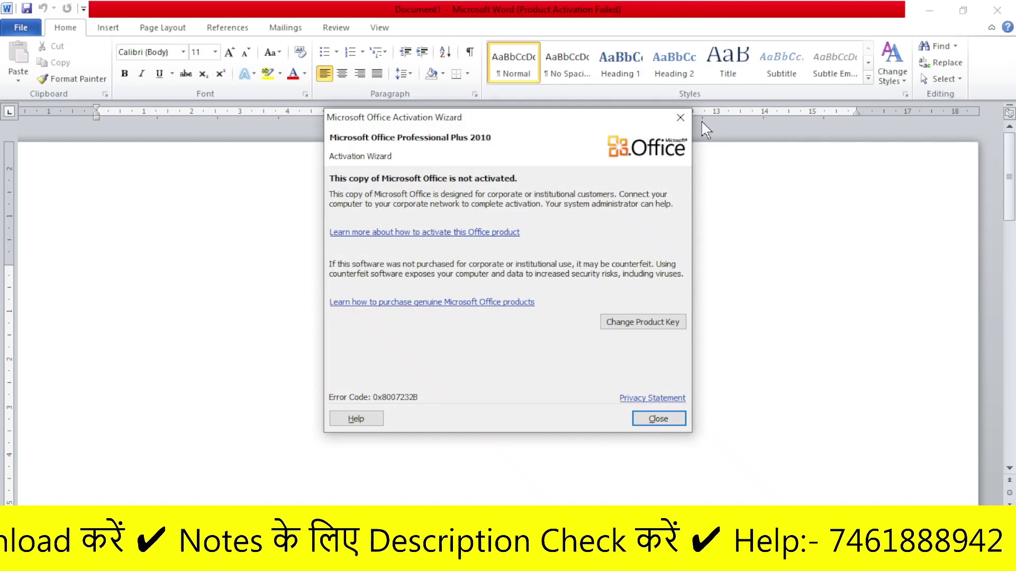
{"action": "left_click", "coordinate": [688, 115]}
{"action": "left_click", "coordinate": [997, 10]}
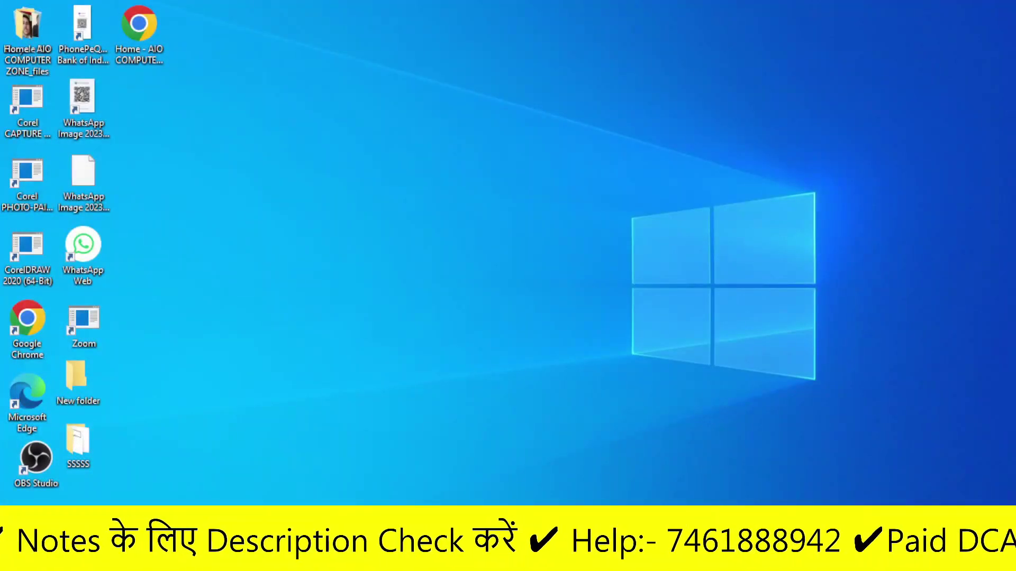
{"action": "key", "text": "super+s"}
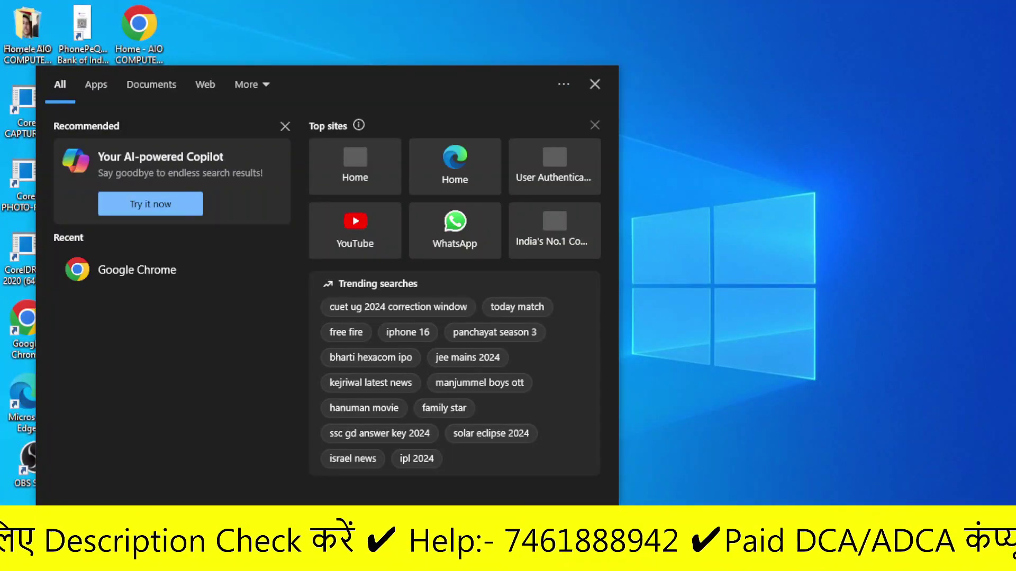
{"action": "type", "text": "WOR"}
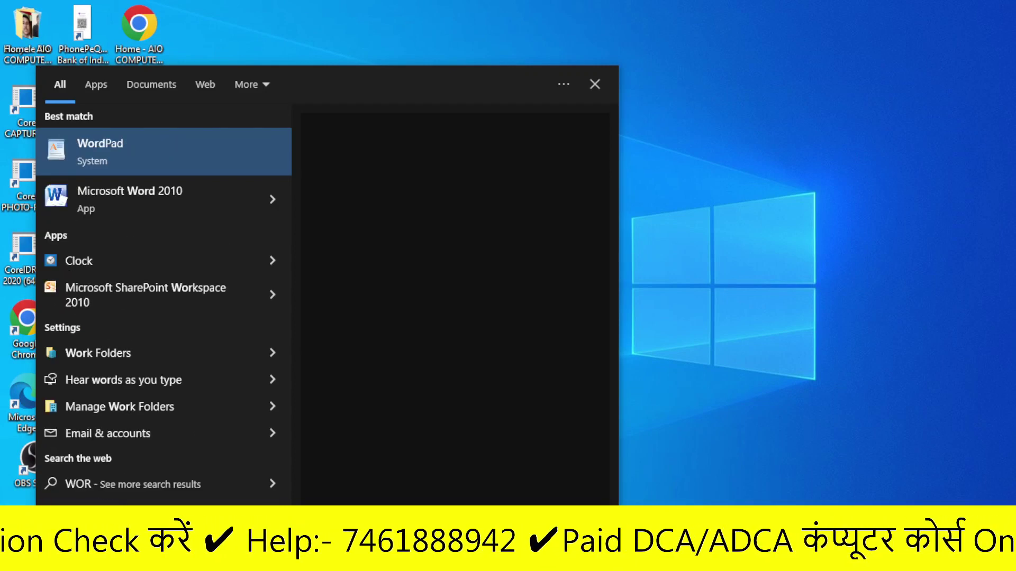
{"action": "type", "text": "D"}
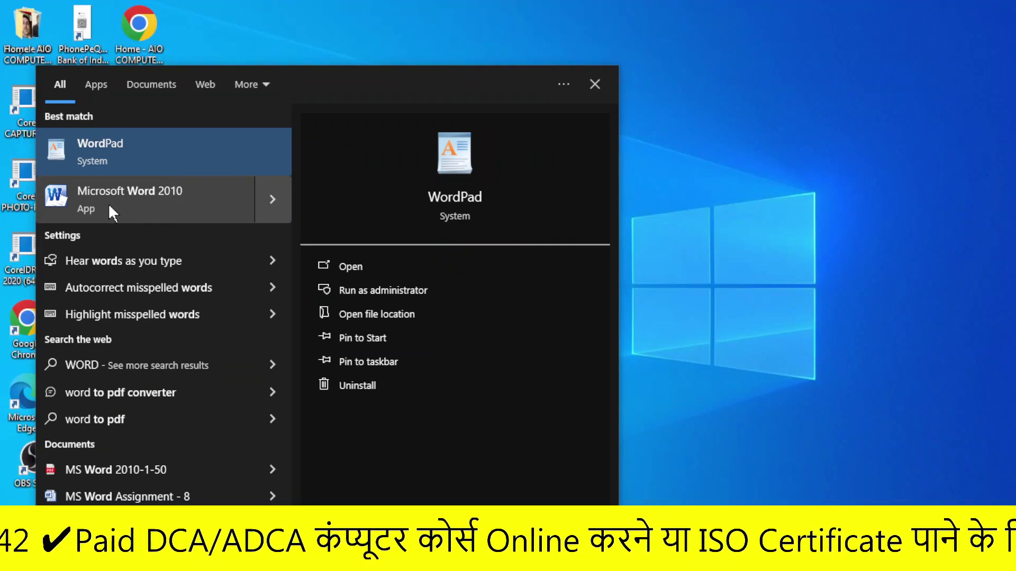
{"action": "left_click", "coordinate": [111, 208]}
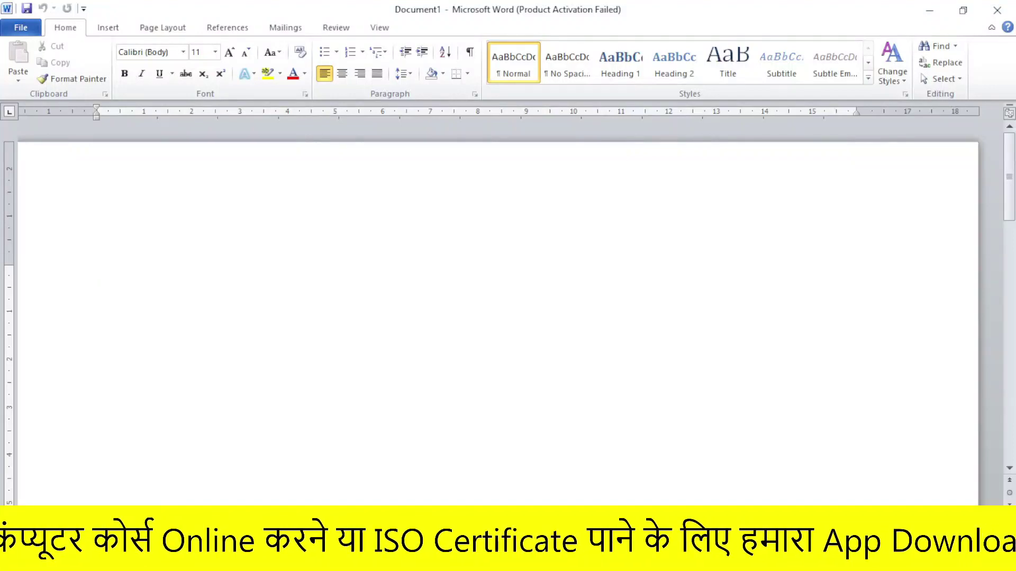
{"action": "left_click", "coordinate": [682, 112]}
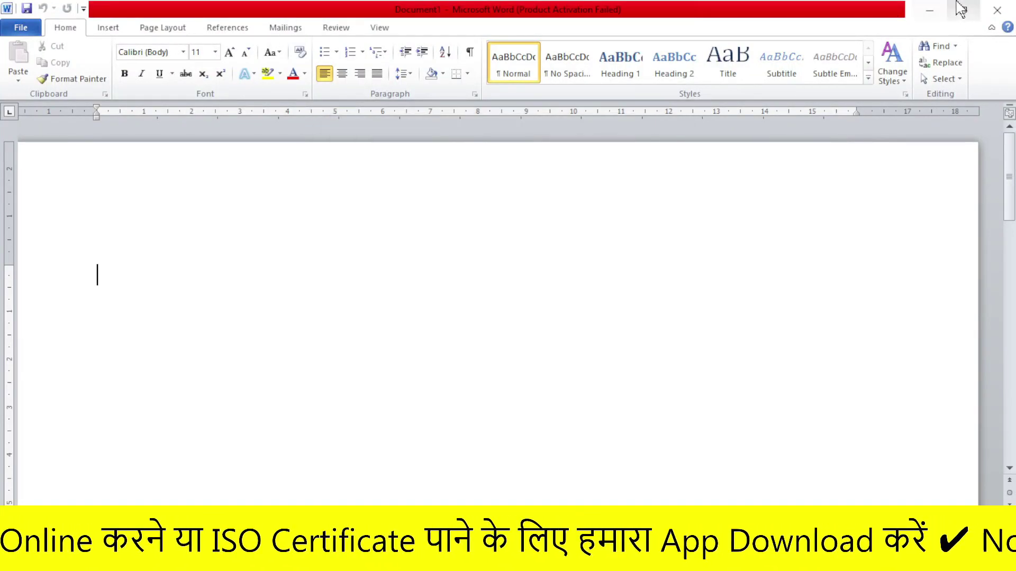
{"action": "left_click", "coordinate": [997, 10]}
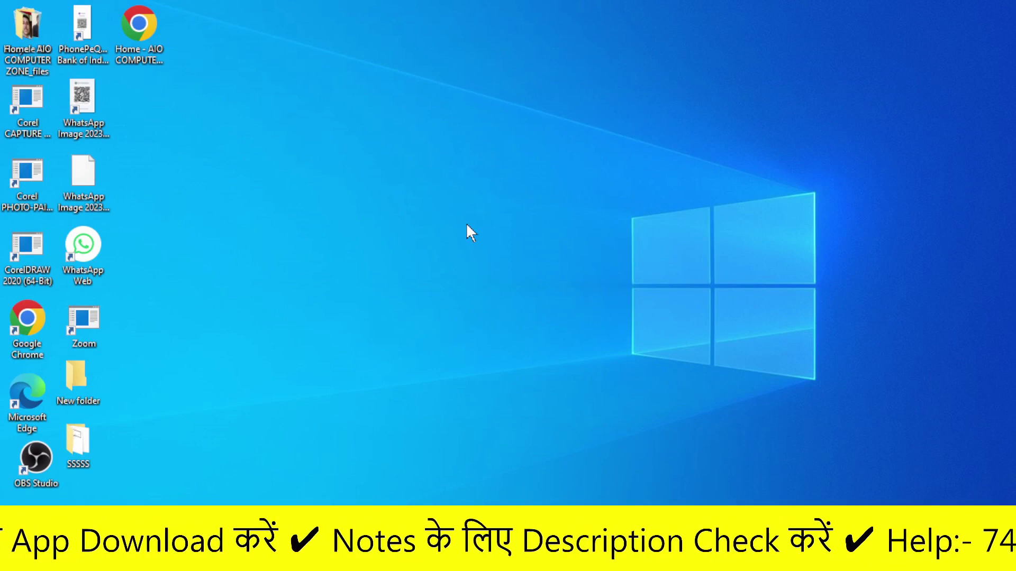
Step: Relaunch Word with the WINWORD Run command and dismiss the activation notice to reach Document1
{"action": "key", "text": "super+r"}
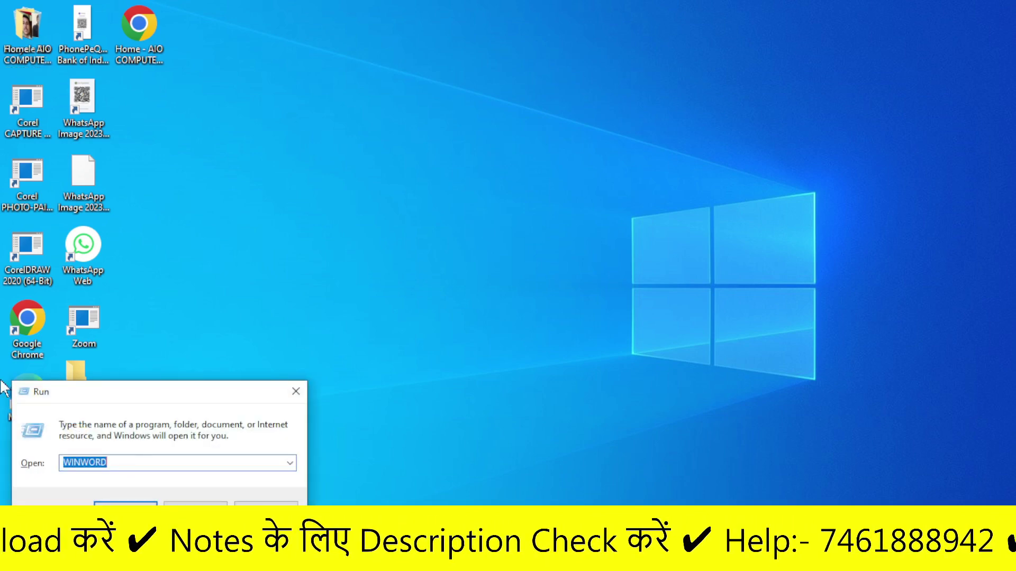
{"action": "mouse_move", "coordinate": [142, 398]}
{"action": "left_mouse_down"}
{"action": "mouse_move", "coordinate": [447, 256]}
{"action": "mouse_move", "coordinate": [479, 93]}
{"action": "left_mouse_up"}
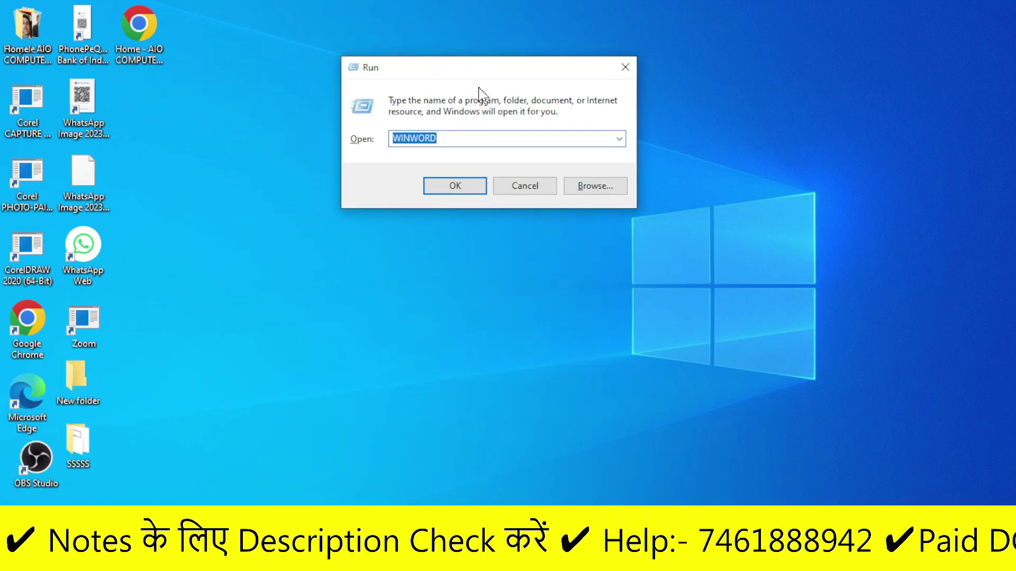
{"action": "left_click", "coordinate": [469, 188]}
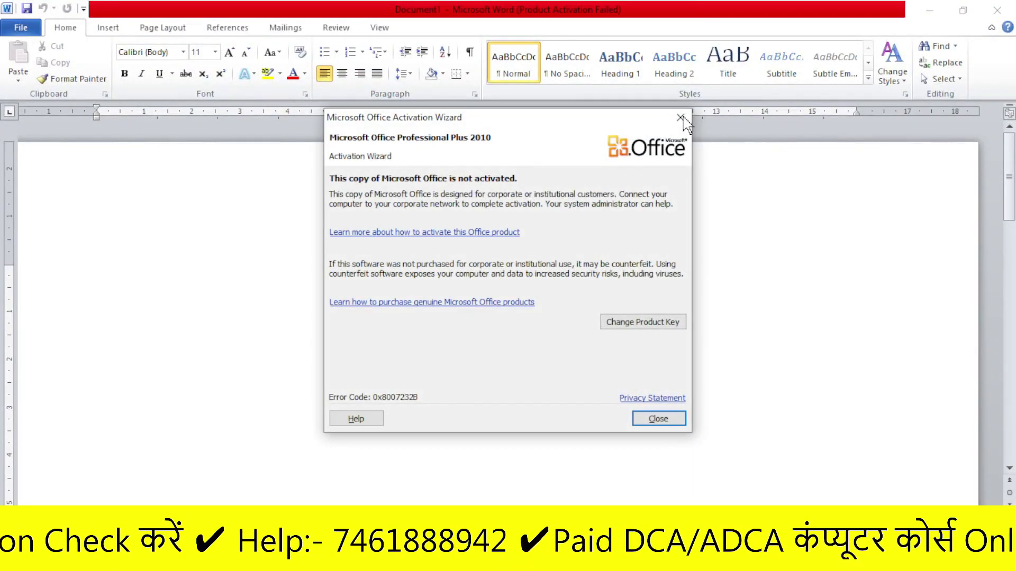
{"action": "left_click", "coordinate": [680, 117]}
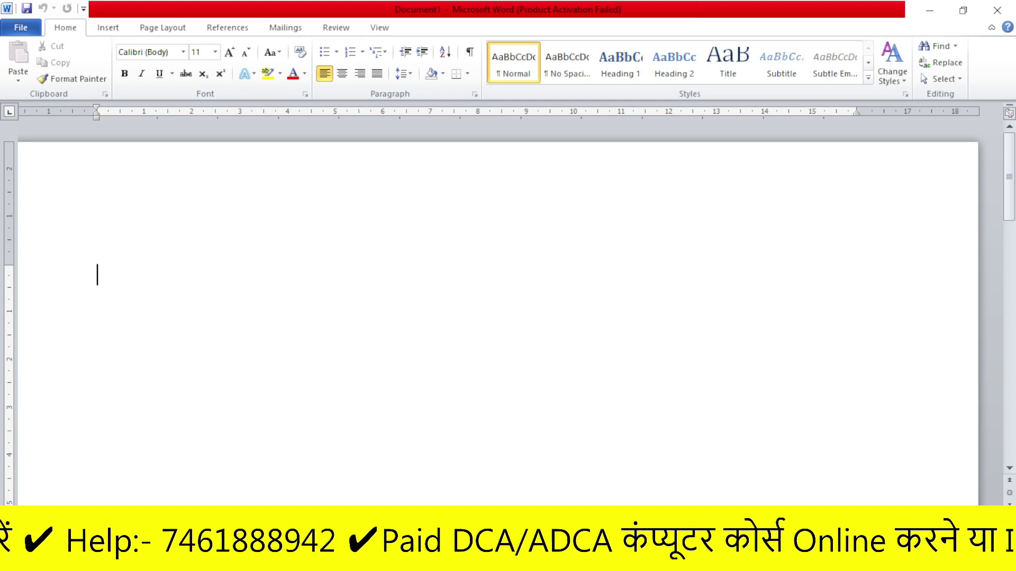
{"action": "type", "text": "SHDFUY"}
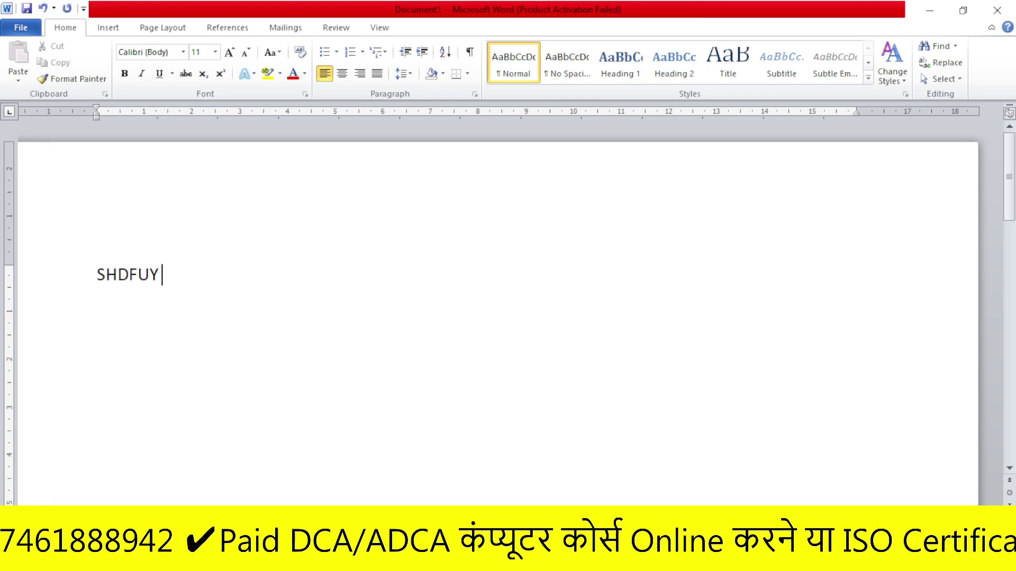
{"action": "type", "text": " JHEWIRYIW   URYIUWER"}
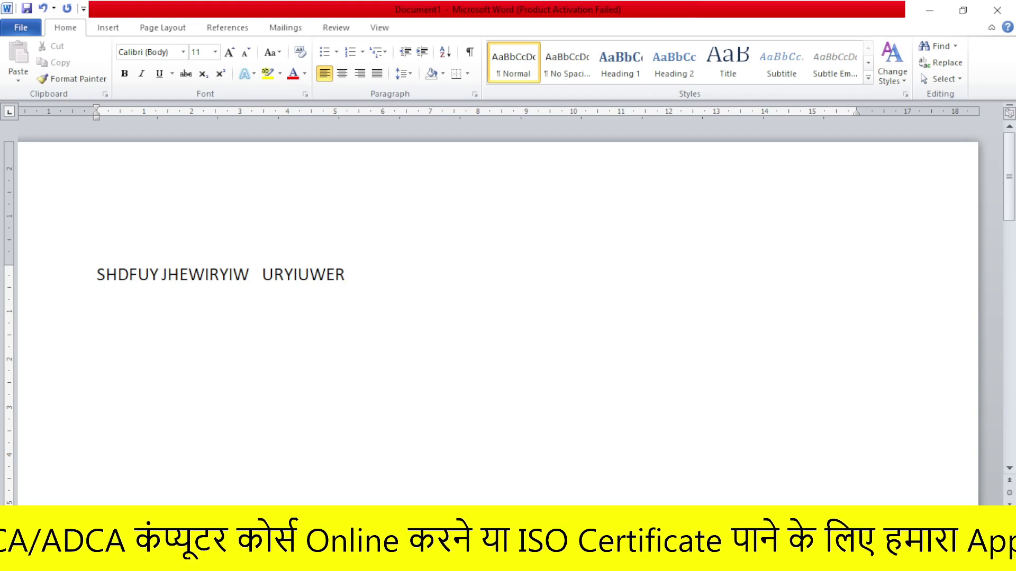
{"action": "key", "text": "ctrl+z"}
{"action": "key", "text": "ctrl+z"}
{"action": "key", "text": "ctrl+z"}
{"action": "key", "text": "ctrl+z"}
{"action": "key", "text": "ctrl+z"}
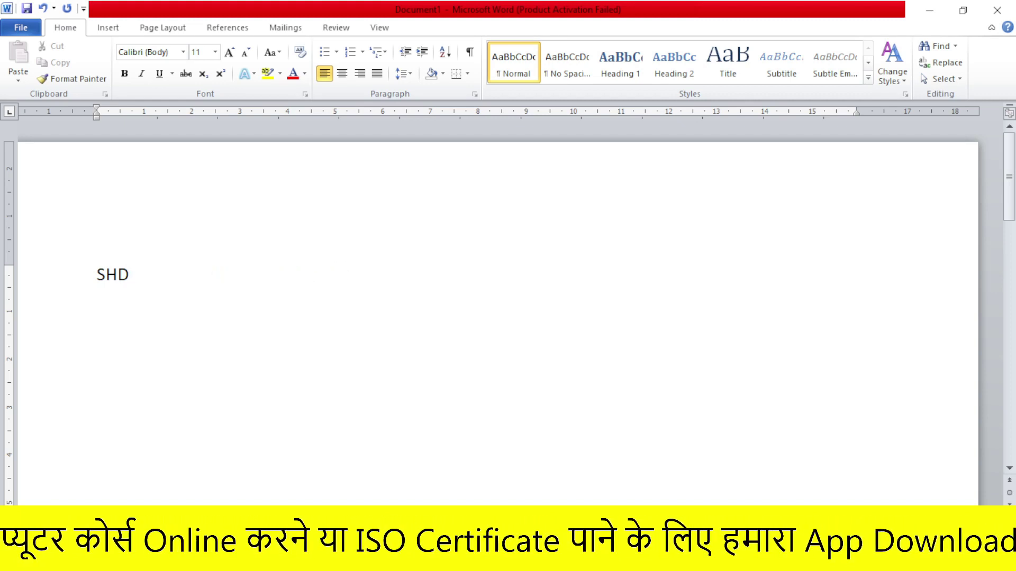
{"action": "key", "text": "ctrl+z"}
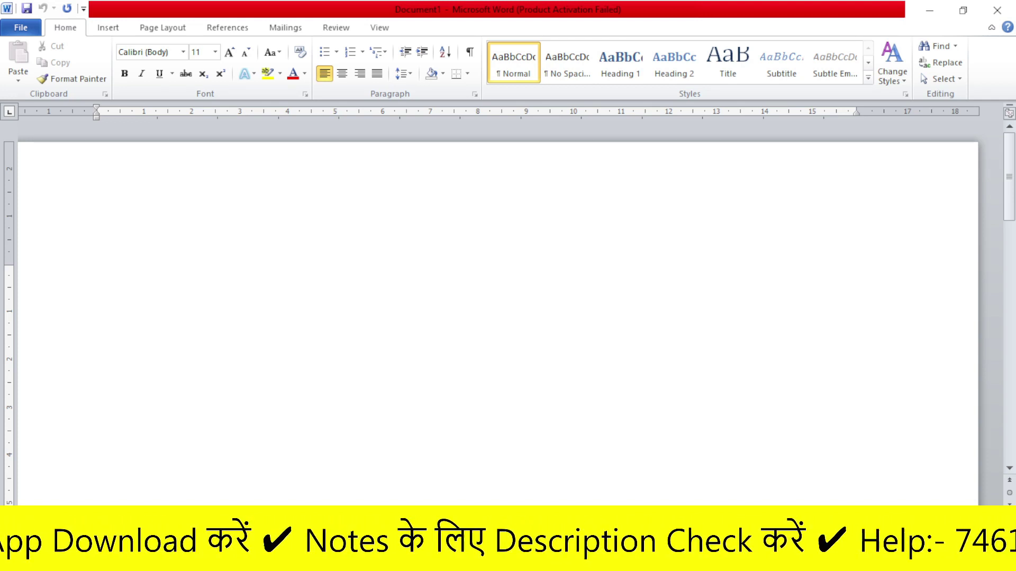
{"action": "type", "text": "AHRUWYIR"}
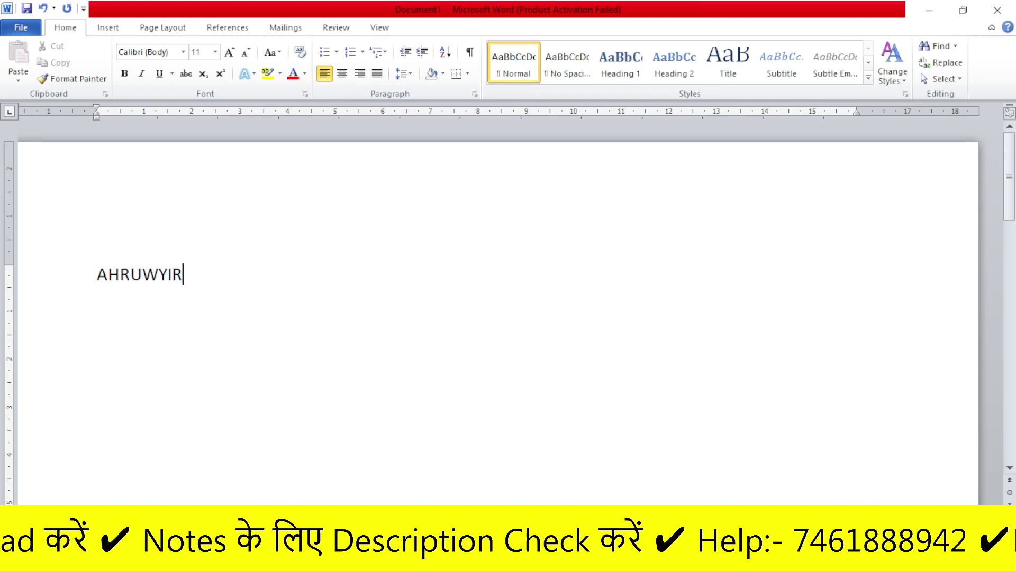
{"action": "type", "text": " HFIWUIEYRI7 UIWEG"}
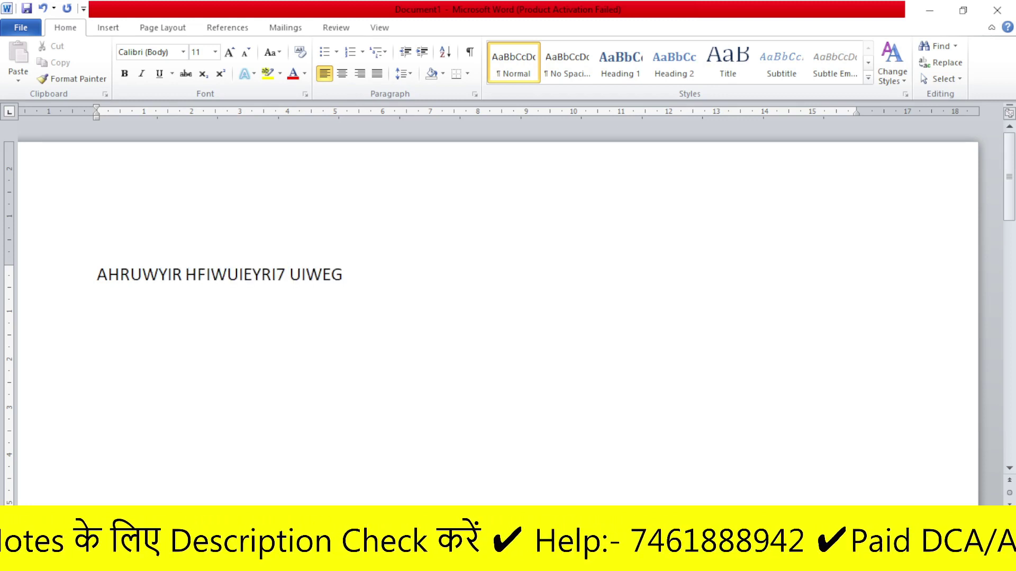
{"action": "type", "text": "RTQW EFUIWETRYW"}
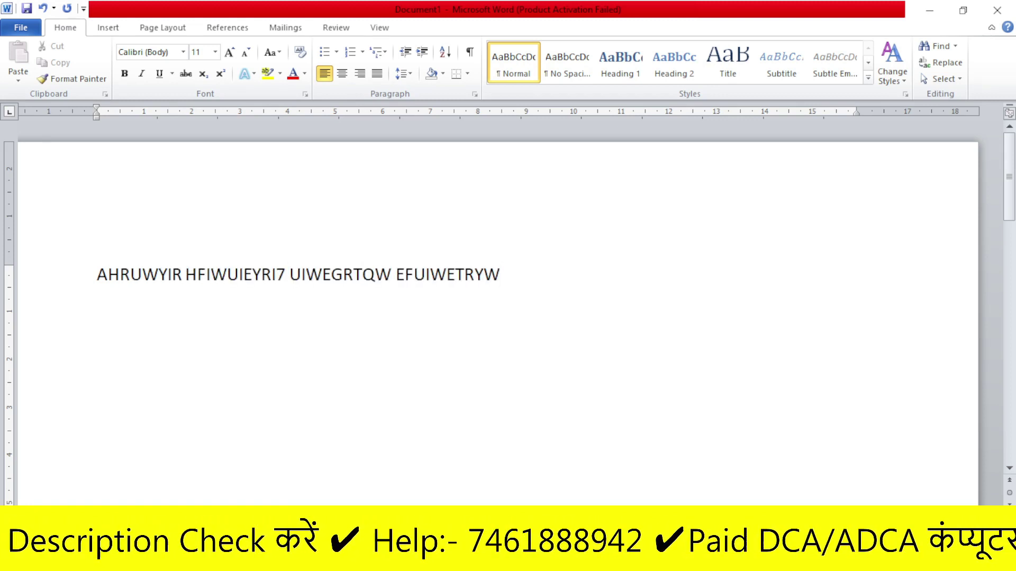
{"action": "key", "text": "ctrl+a"}
{"action": "key", "text": "BackSpace"}
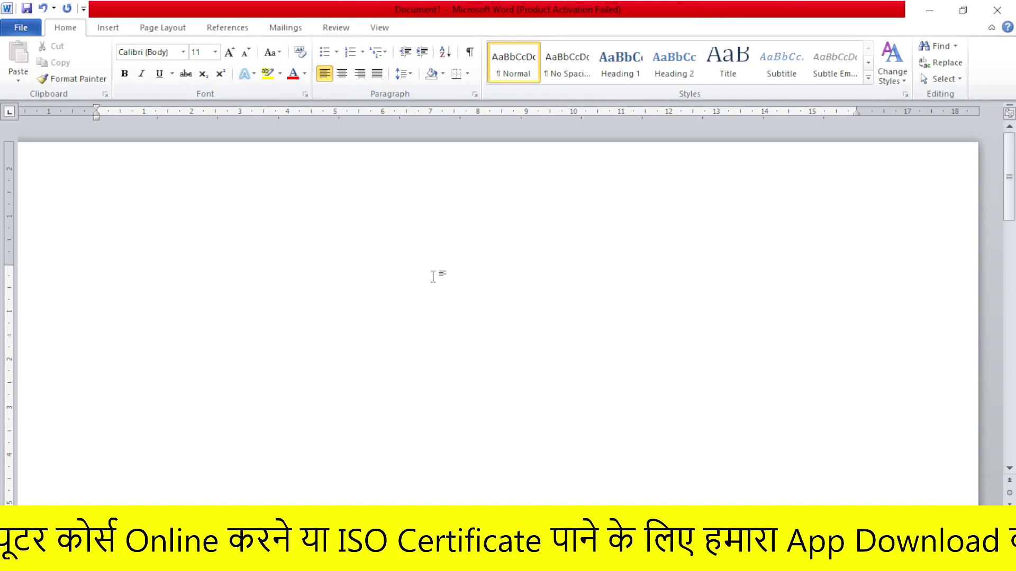
Step: Close Word, cancelling the first save prompt, then close again and choose Don't Save
{"action": "left_click", "coordinate": [997, 10]}
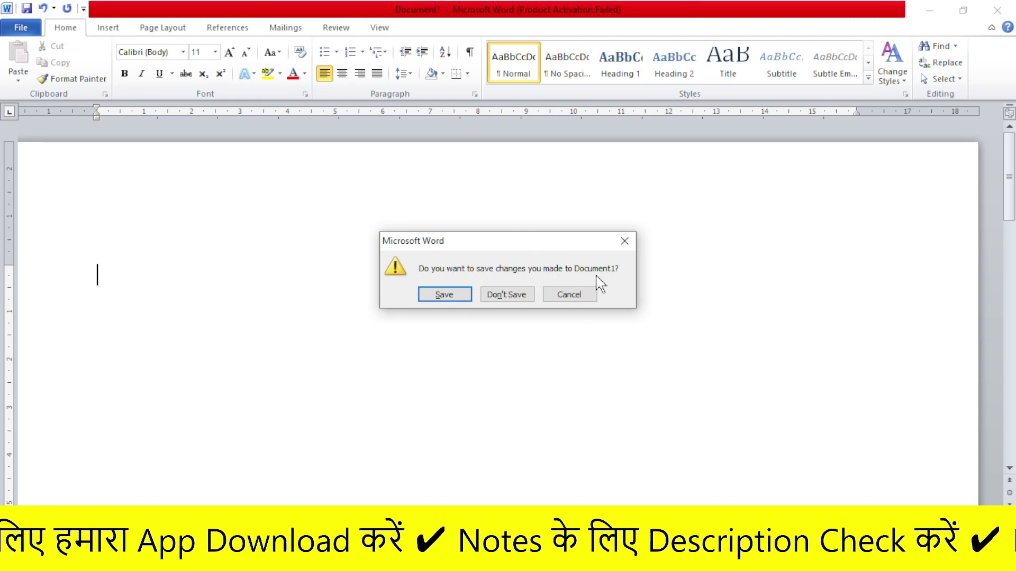
{"action": "left_click", "coordinate": [622, 244]}
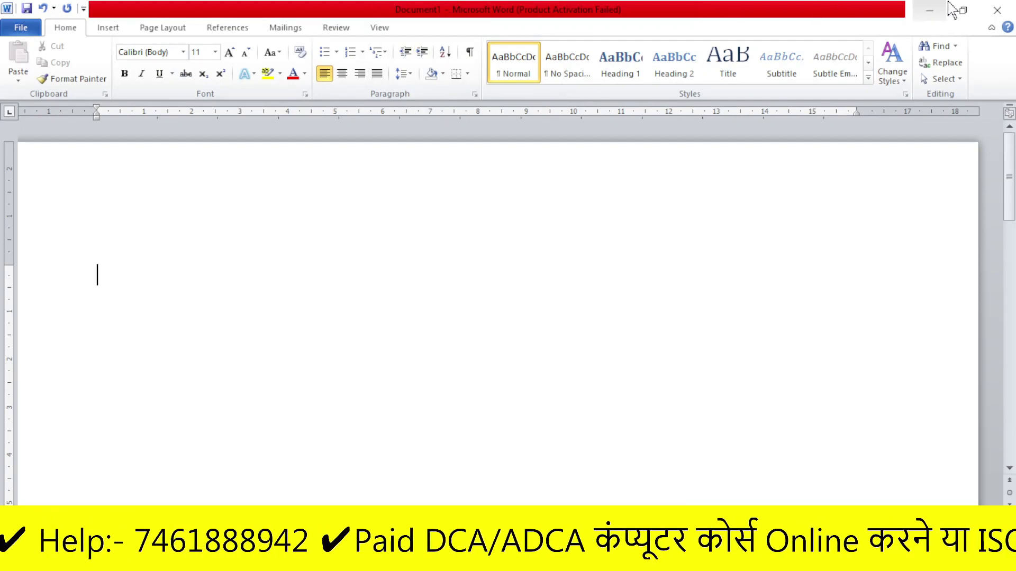
{"action": "left_click", "coordinate": [998, 14]}
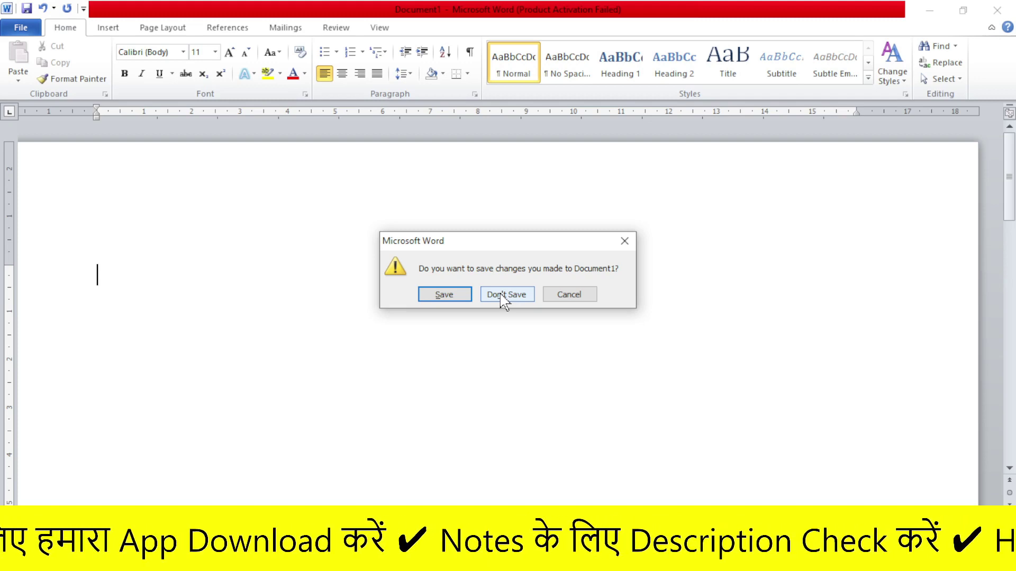
{"action": "left_click", "coordinate": [499, 295]}
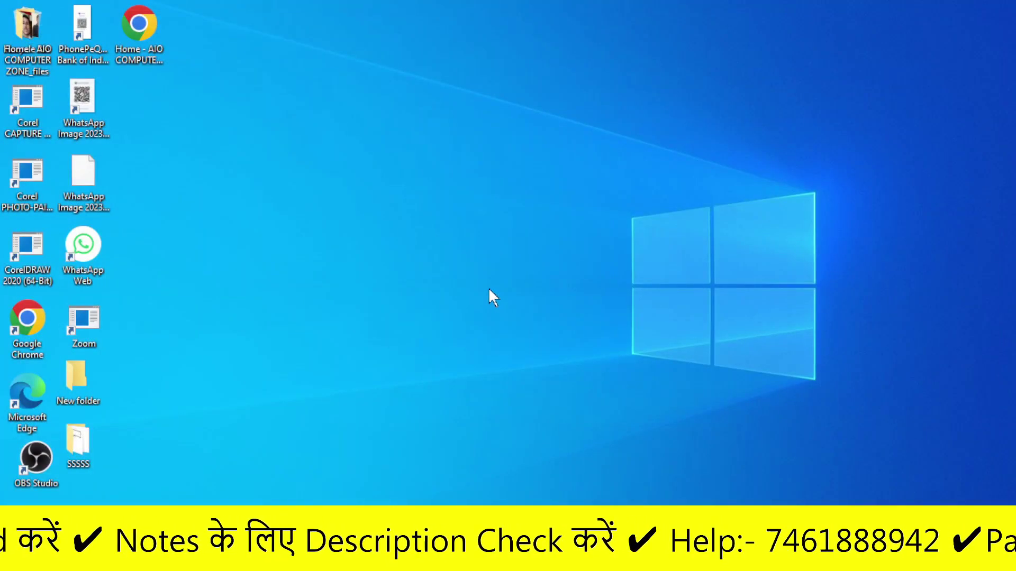
{"action": "key", "text": "super+r"}
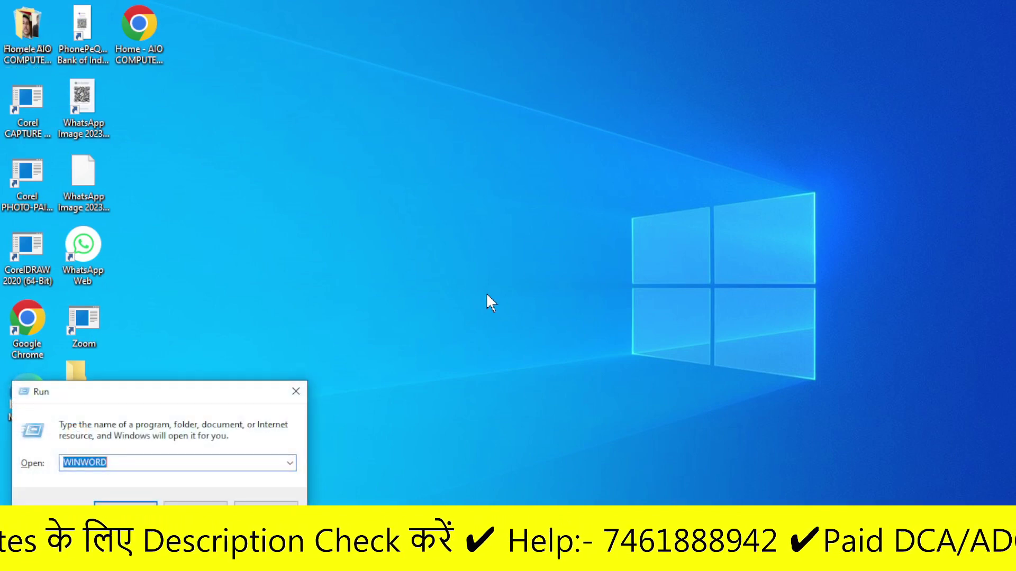
{"action": "key", "text": "Return"}
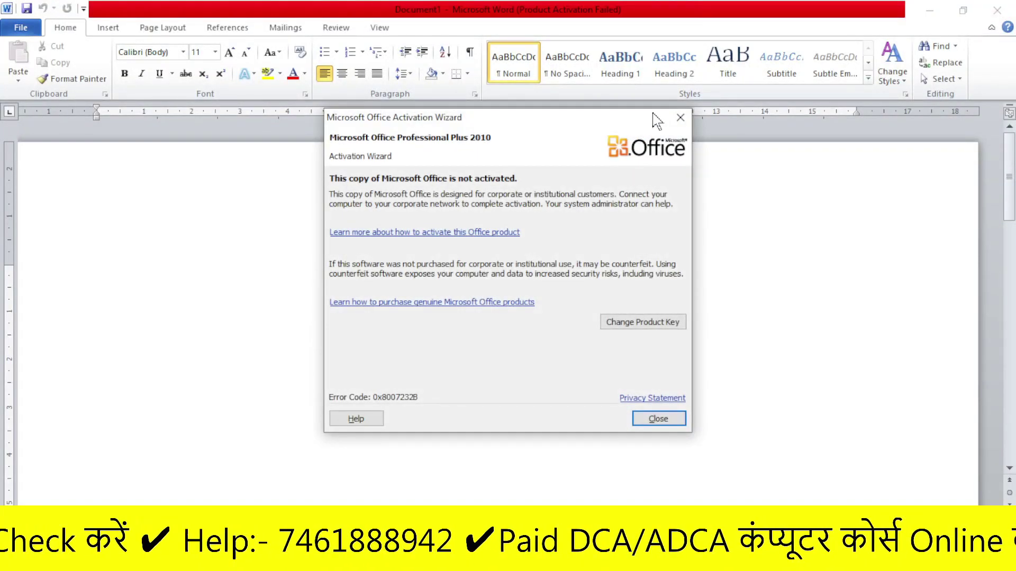
{"action": "left_click", "coordinate": [679, 115]}
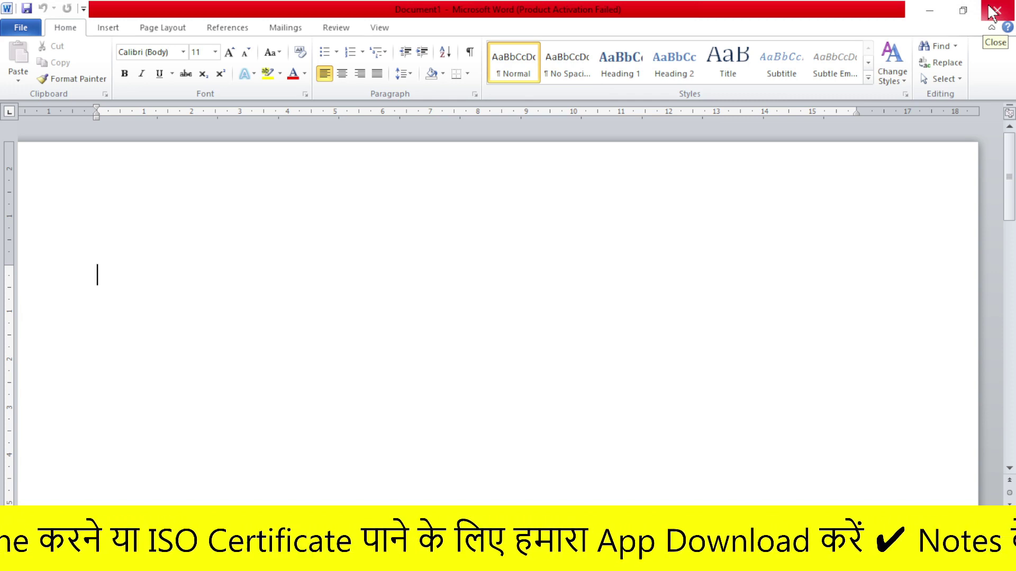
{"action": "left_click", "coordinate": [993, 12]}
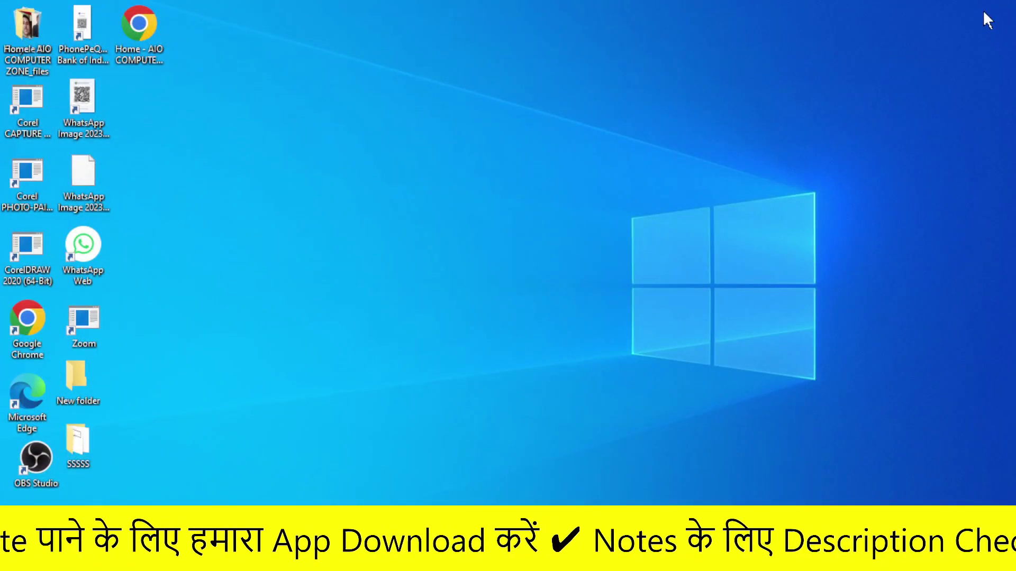
Step: Launch Word via WINWORD, type HGDSFUYTR8WYEFGVC, and close it to bring up the save prompt
{"action": "key", "text": "super+r"}
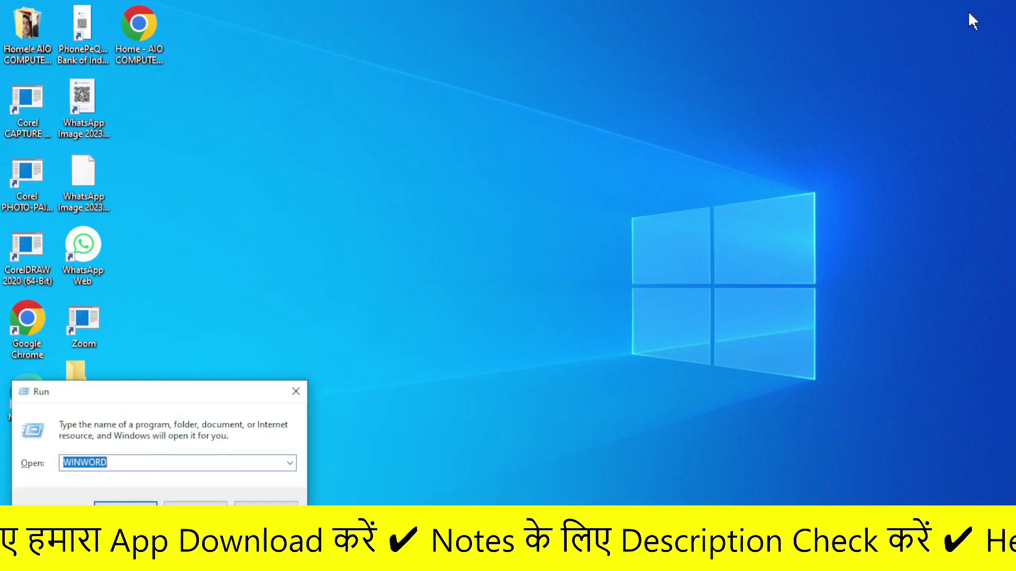
{"action": "key", "text": "Return"}
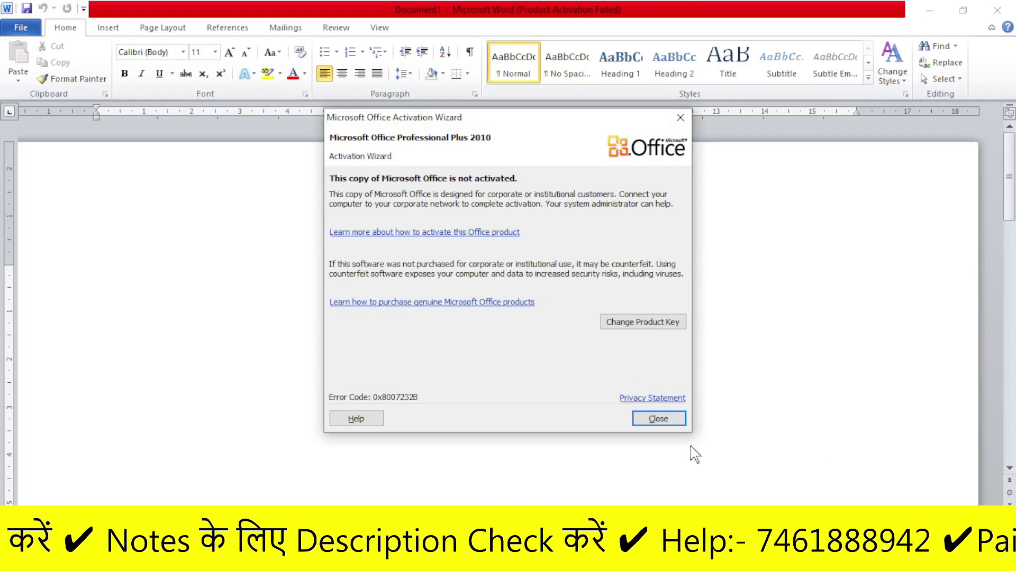
{"action": "left_click", "coordinate": [660, 421]}
{"action": "type", "text": "HGDSFUY"}
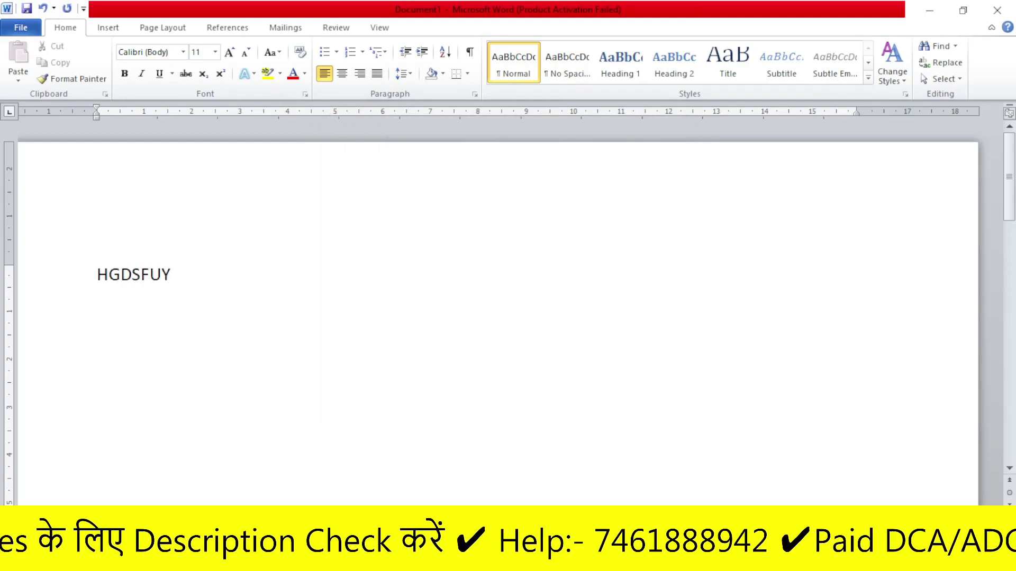
{"action": "type", "text": "TR8WYEFGVC"}
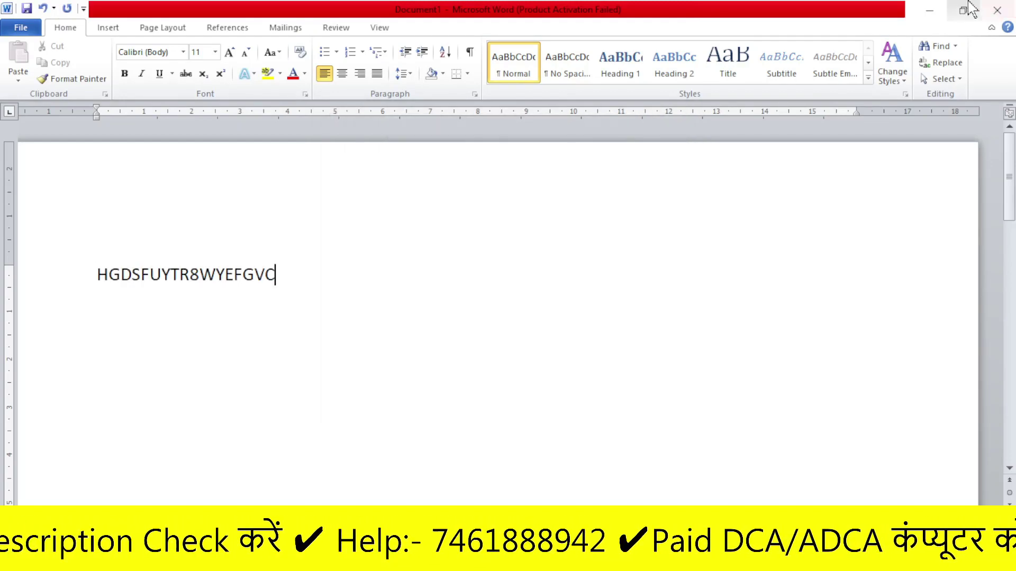
{"action": "left_click", "coordinate": [998, 11]}
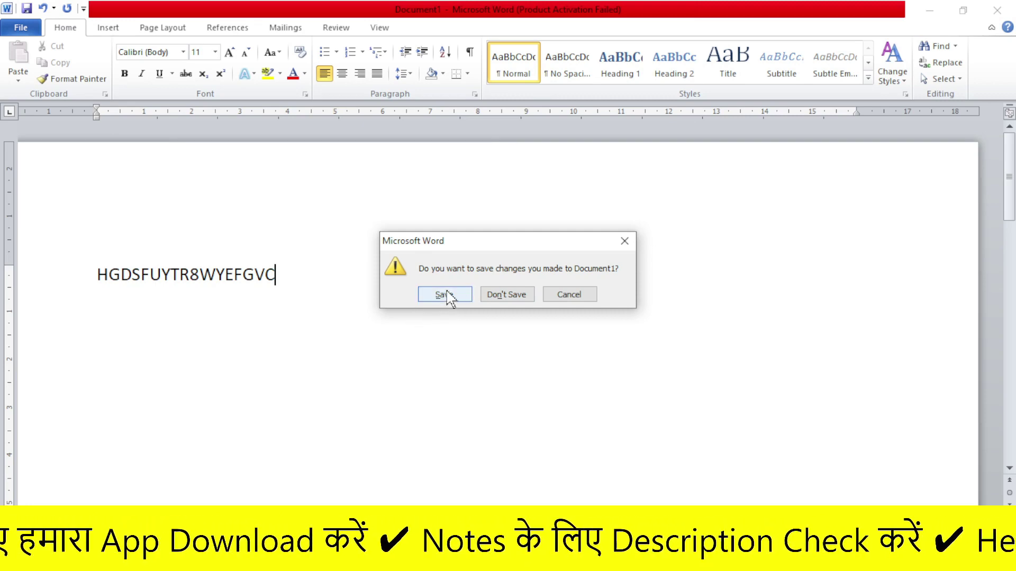
Step: Save the changes in Documents under the file name 'SONI' as Word closes
{"action": "left_click", "coordinate": [443, 294]}
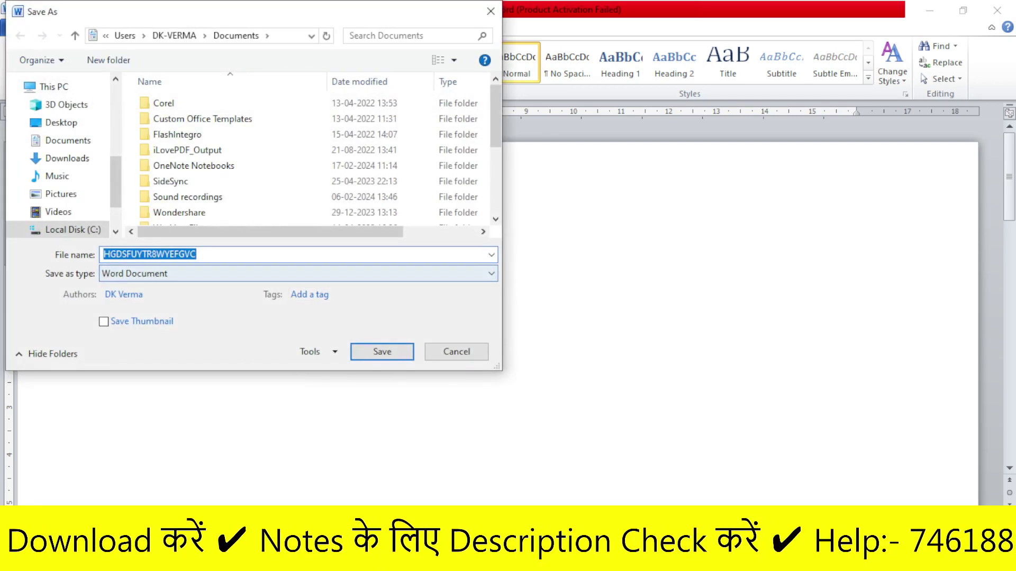
{"action": "type", "text": "sO"}
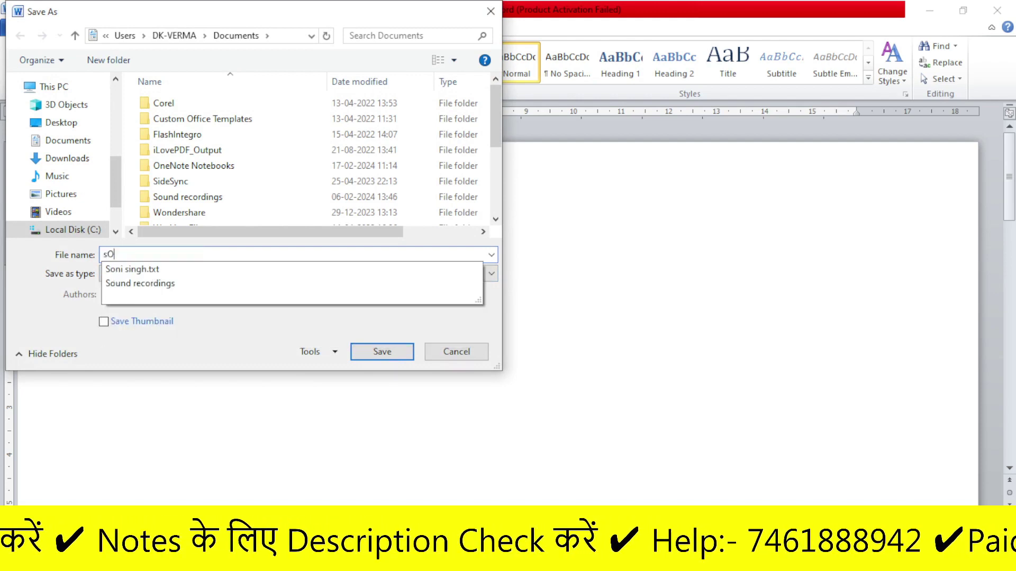
{"action": "type", "text": "NI"}
{"action": "key", "text": "BackSpace"}
{"action": "key", "text": "BackSpace"}
{"action": "key", "text": "BackSpace"}
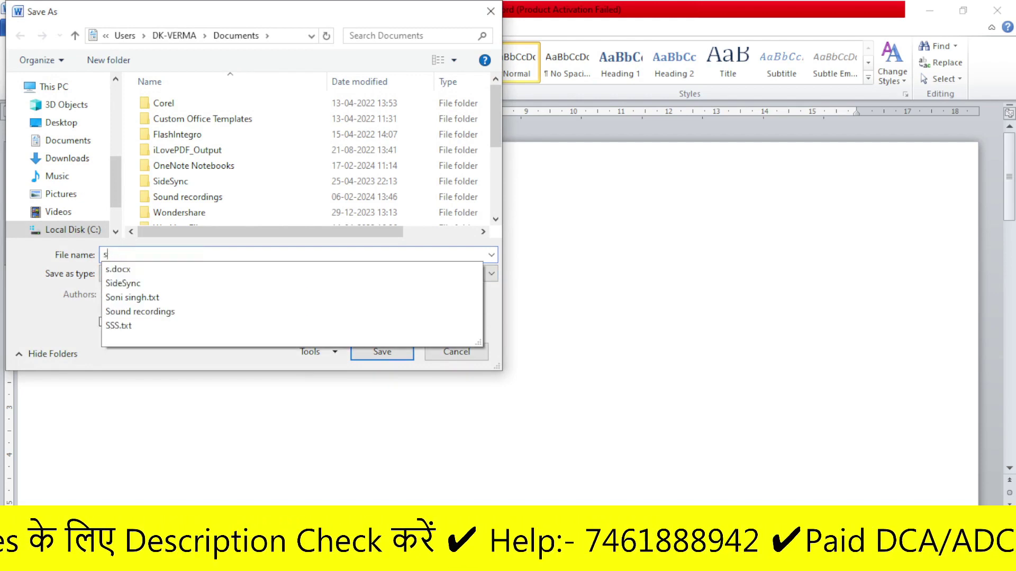
{"action": "key", "text": "BackSpace"}
{"action": "type", "text": "SONI"}
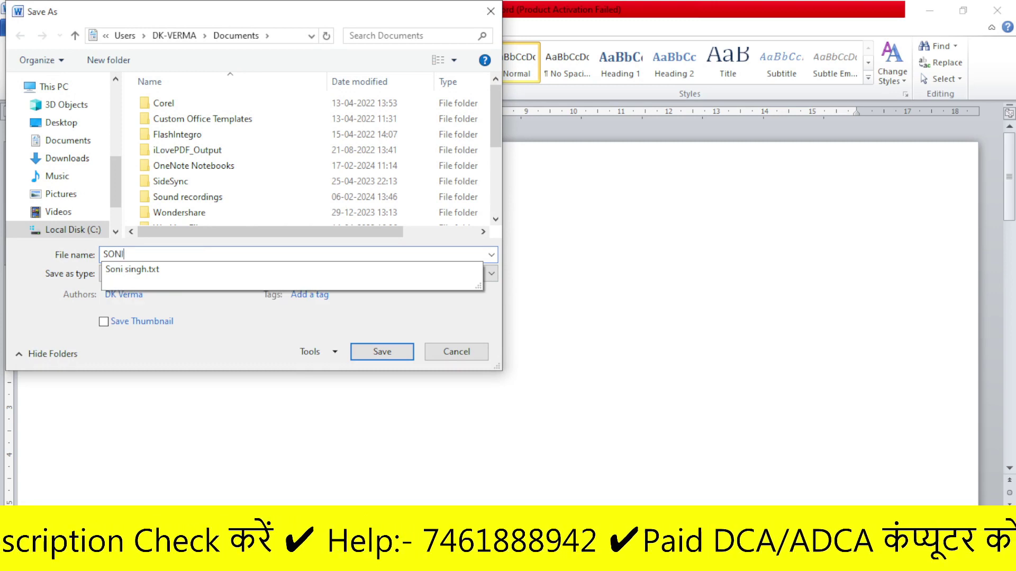
{"action": "left_click", "coordinate": [390, 353]}
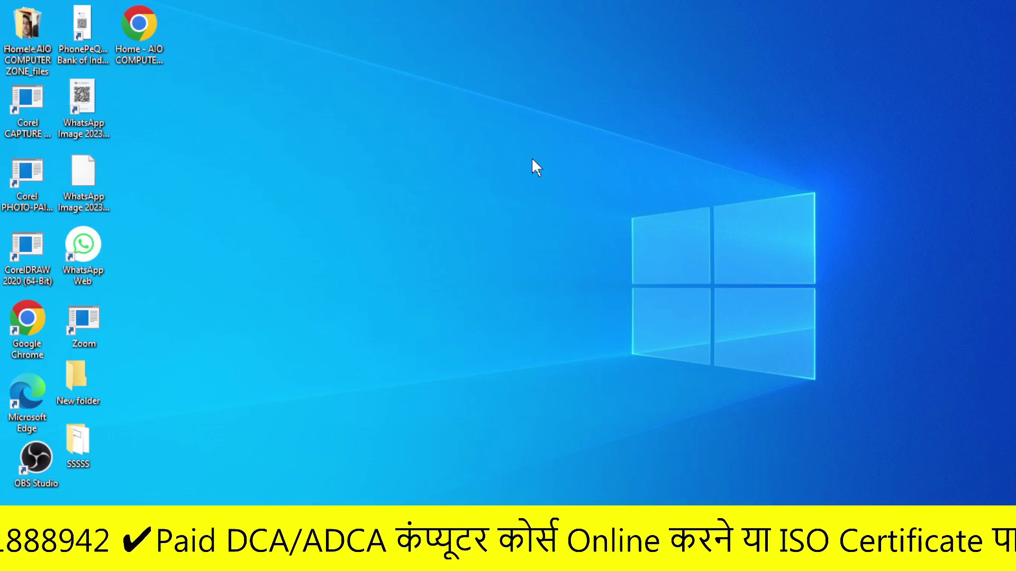
Step: Relaunch Word, dismiss the activation notice, enter 'SGHYDUJJ 5TRY45' and close the window
{"action": "key", "text": "super+r"}
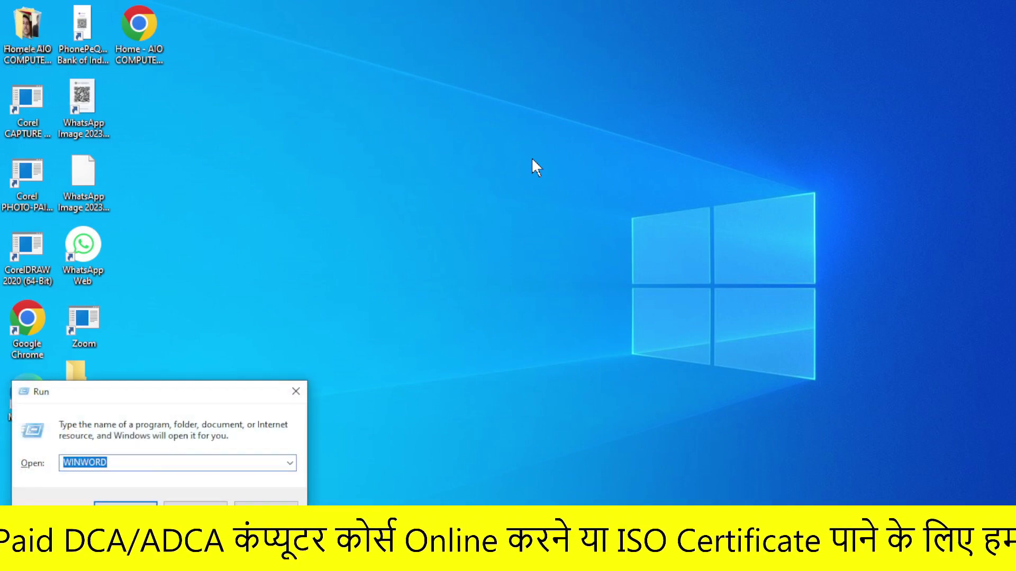
{"action": "key", "text": "Return"}
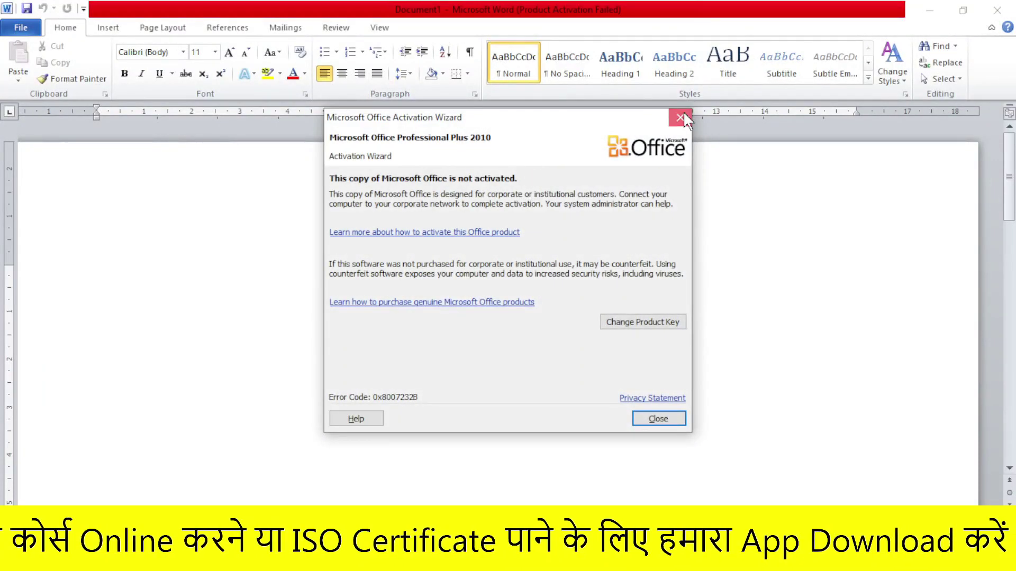
{"action": "left_click", "coordinate": [684, 111]}
{"action": "type", "text": "SGHYDUJJ"}
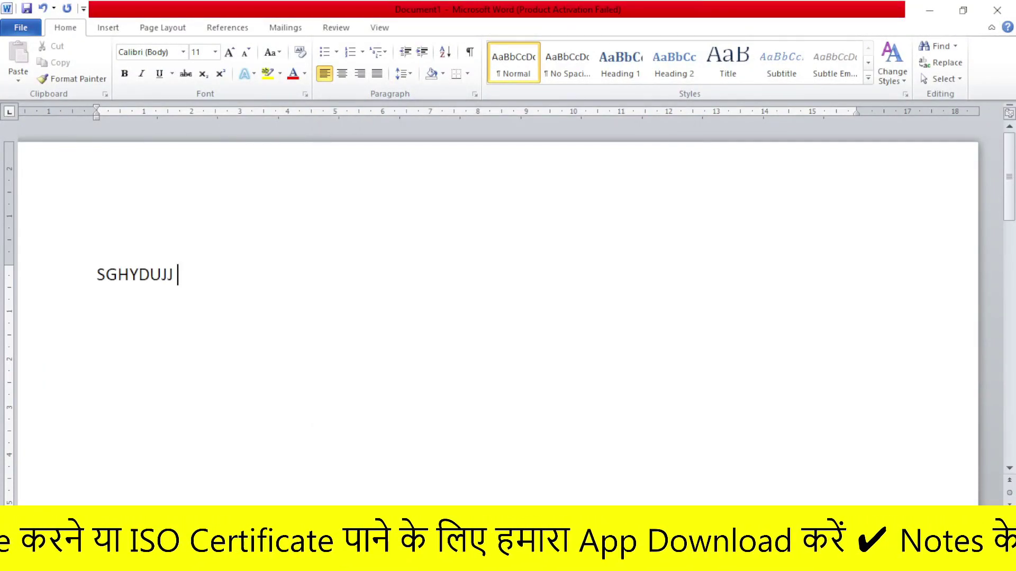
{"action": "type", "text": " 5TRY45"}
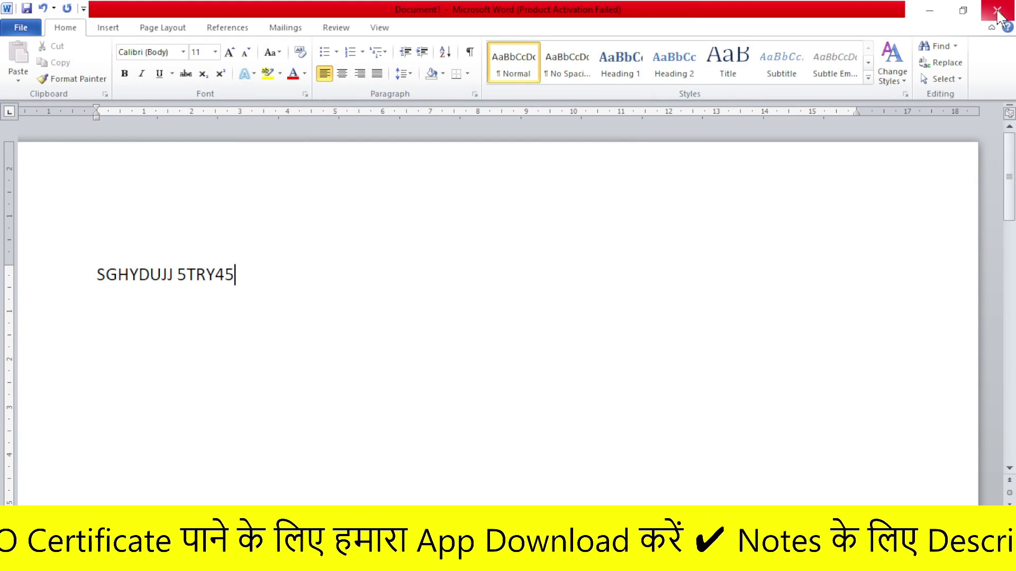
{"action": "left_click", "coordinate": [997, 11]}
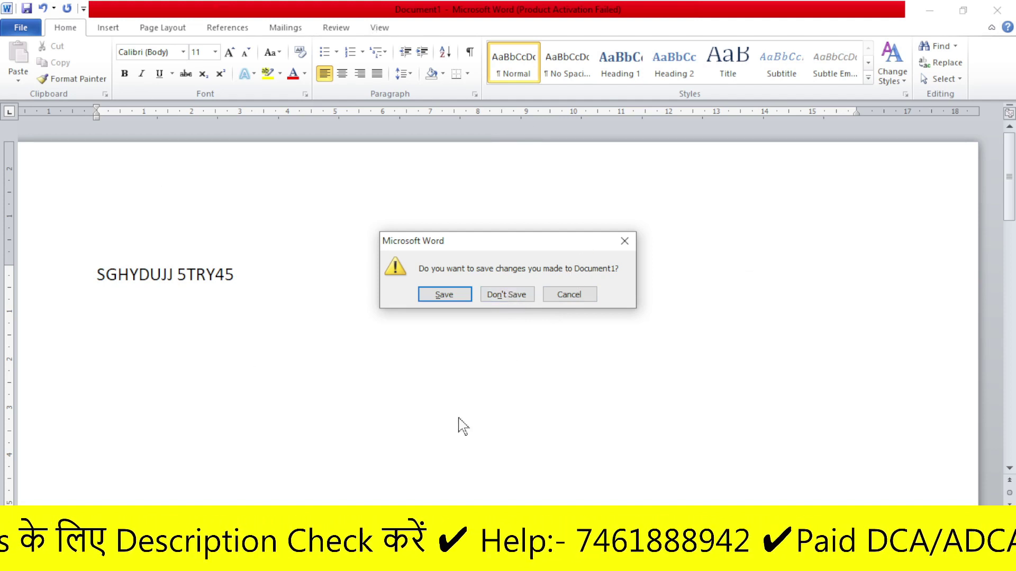
Step: Discard the unsaved text, relaunch Word with winword and dismiss the activation notice
{"action": "left_click", "coordinate": [512, 300]}
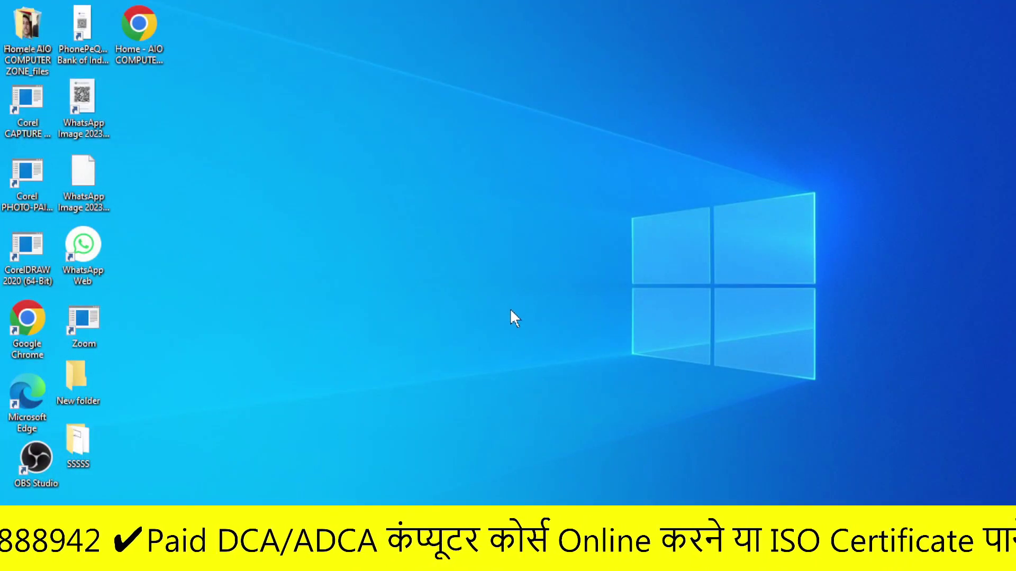
{"action": "key", "text": "super+r"}
{"action": "key", "text": "Return"}
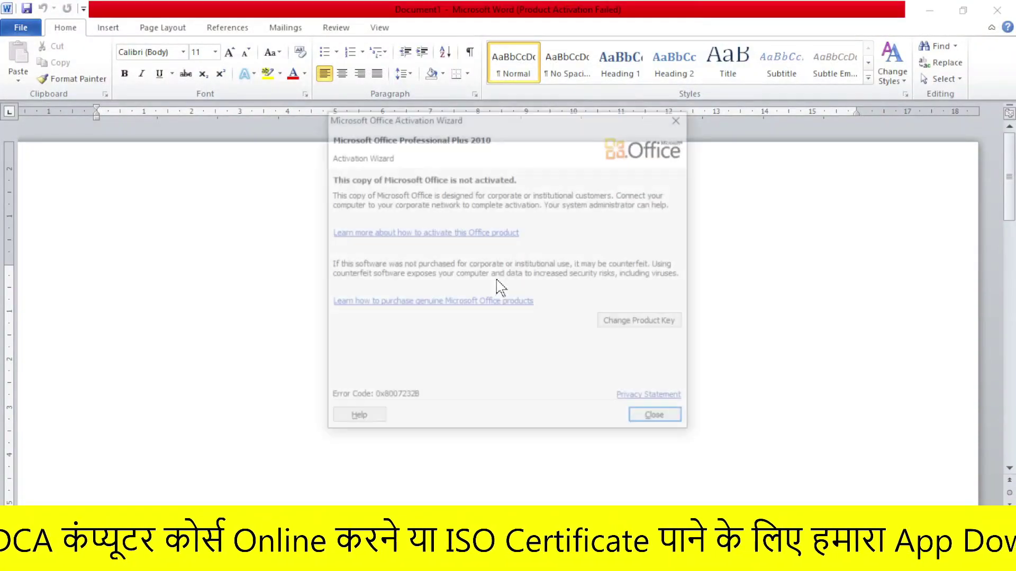
{"action": "left_click", "coordinate": [680, 117]}
Step: Enter 'SDZGDFJH', then cancel the close so the document stays open
{"action": "type", "text": "SDZGDF"}
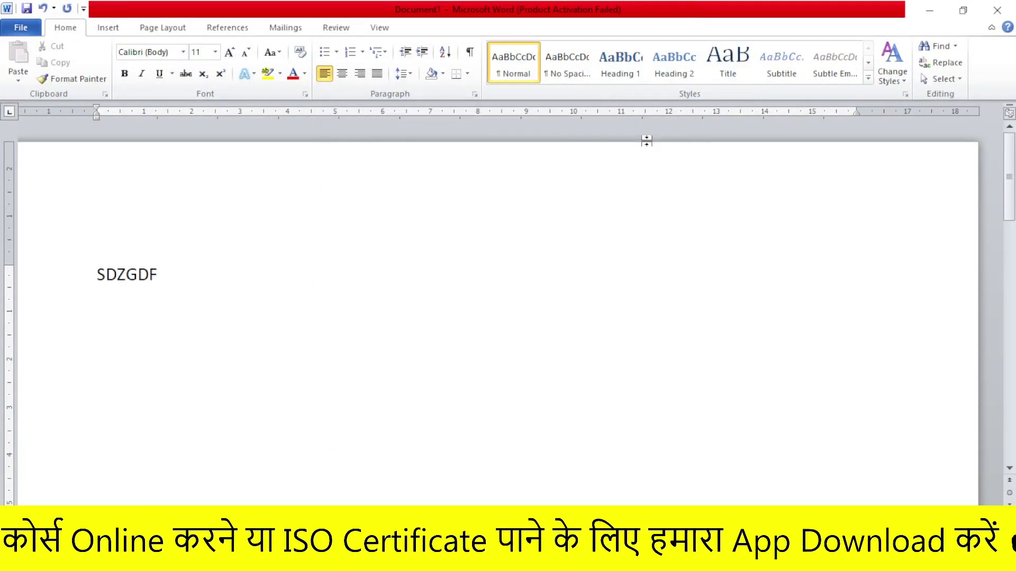
{"action": "type", "text": "JH"}
{"action": "left_click", "coordinate": [1011, 6]}
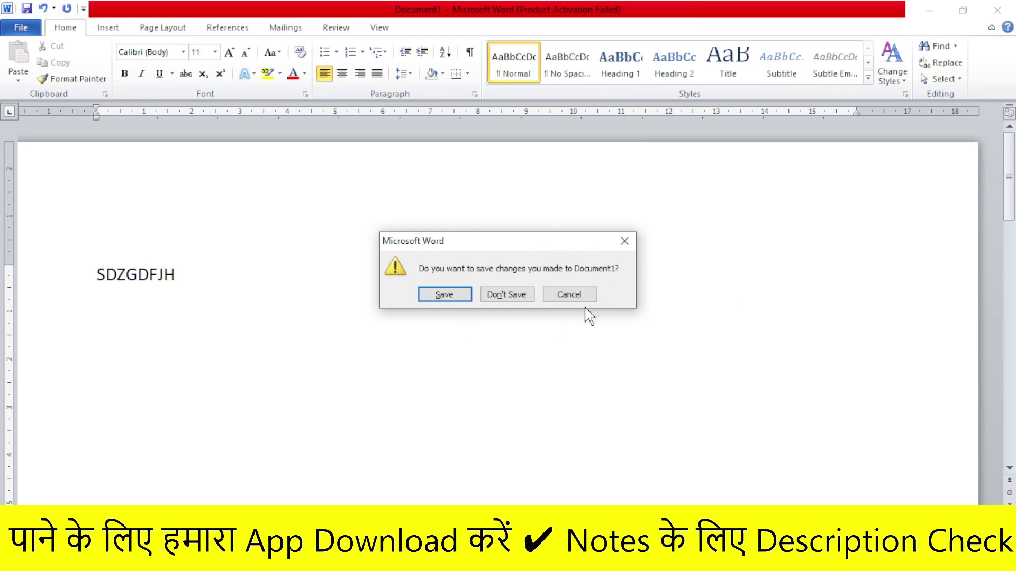
{"action": "left_click", "coordinate": [575, 294]}
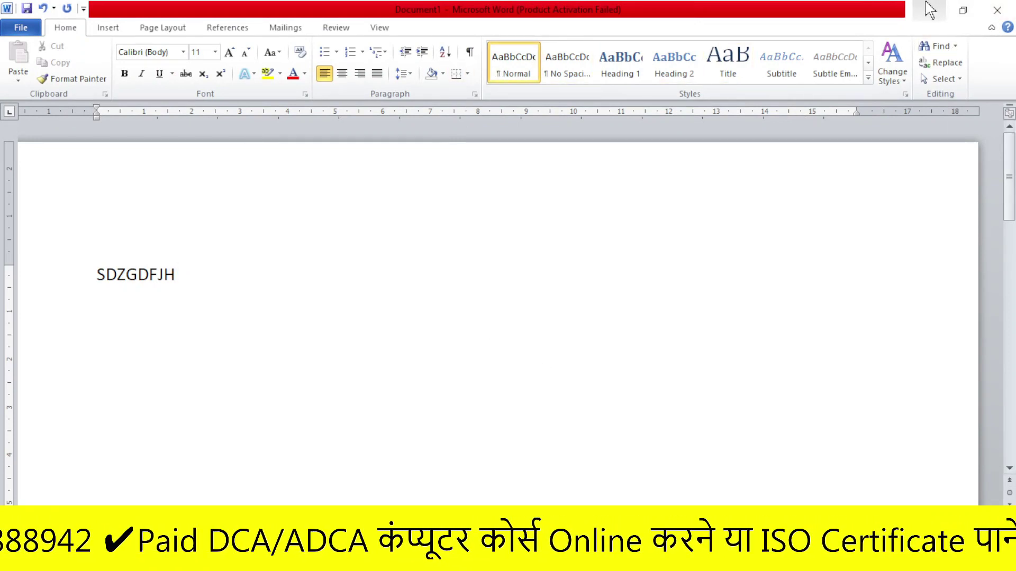
Step: Restore Word from full screen, widen the window and raise its top edge
{"action": "left_click", "coordinate": [963, 12]}
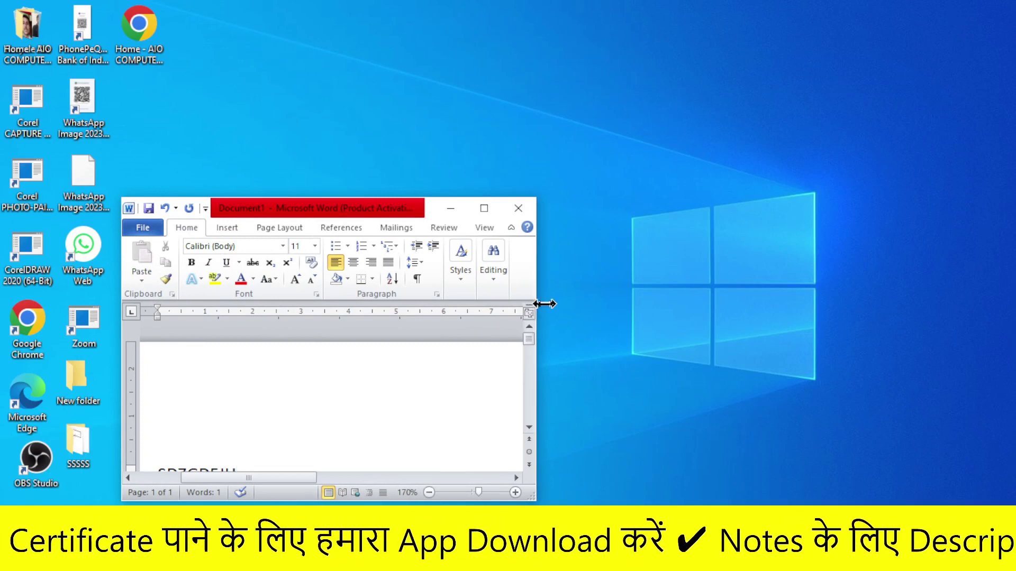
{"action": "left_click_drag", "start_coordinate": [540, 305], "coordinate": [904, 242]}
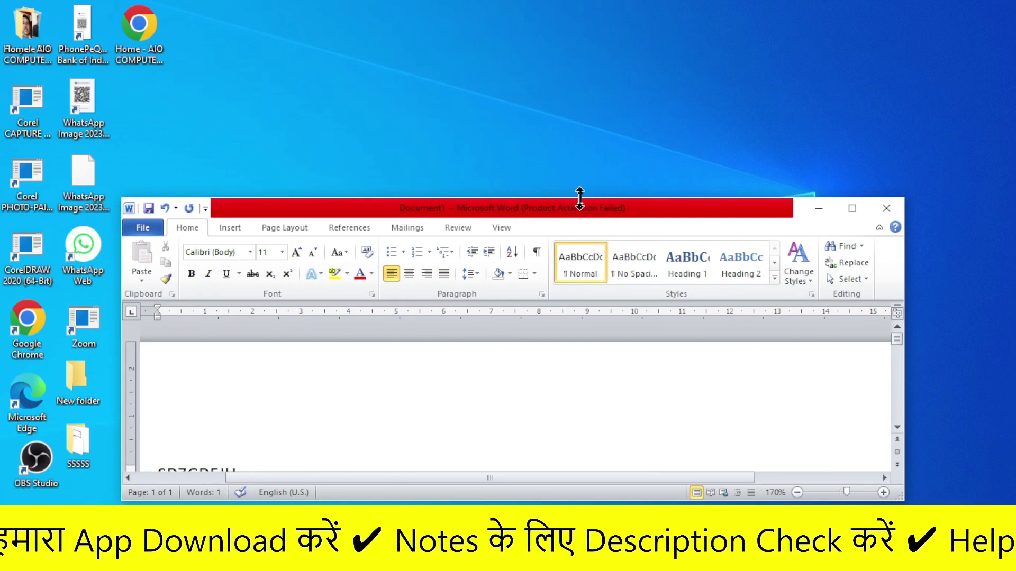
{"action": "left_click_drag", "start_coordinate": [579, 200], "coordinate": [574, 33]}
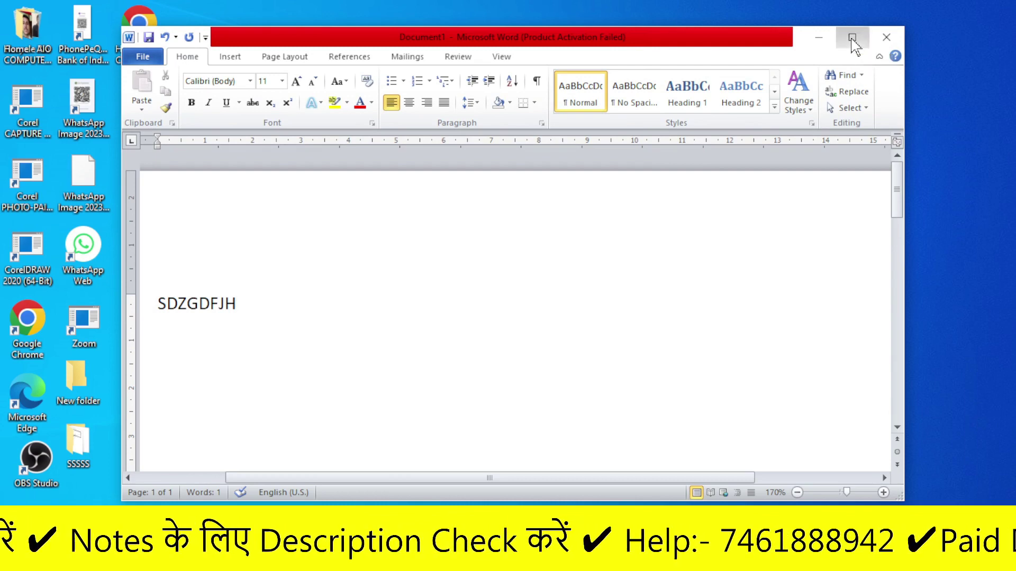
Step: Maximize and restore the window again, then drag it narrower and shorter
{"action": "left_click", "coordinate": [852, 38]}
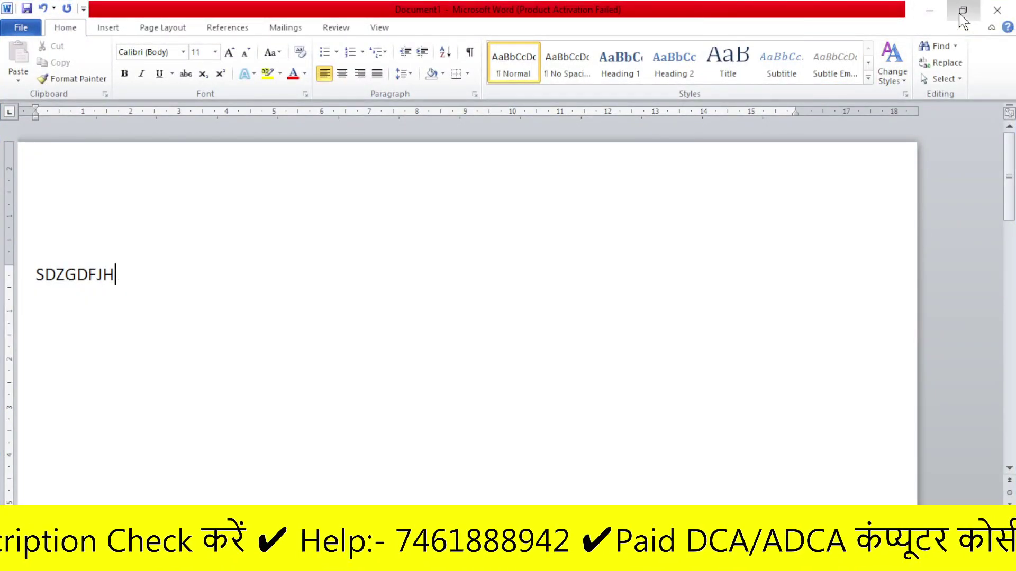
{"action": "left_click", "coordinate": [963, 11]}
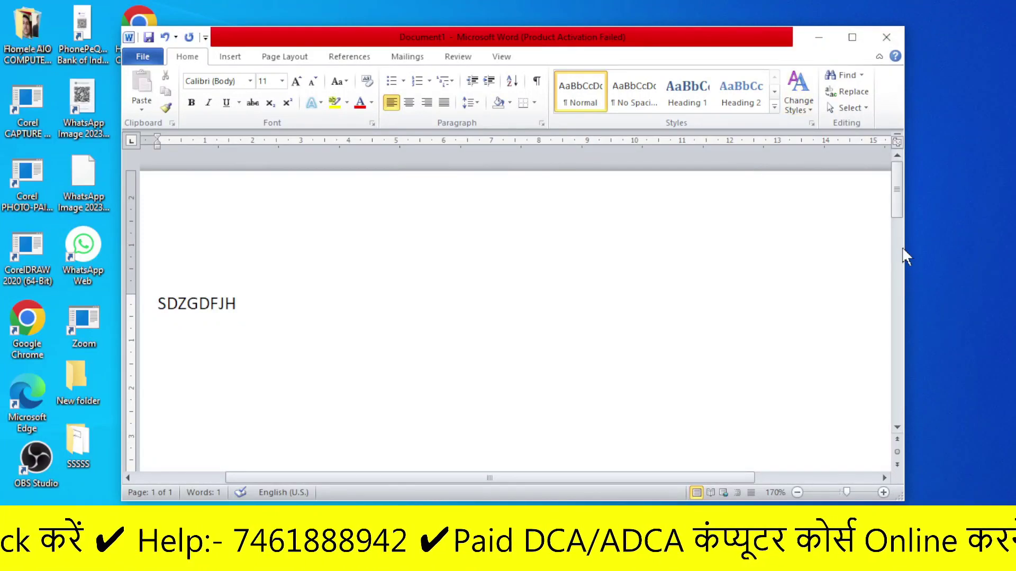
{"action": "left_click_drag", "start_coordinate": [903, 225], "coordinate": [598, 258]}
{"action": "left_click_drag", "start_coordinate": [397, 26], "coordinate": [391, 289]}
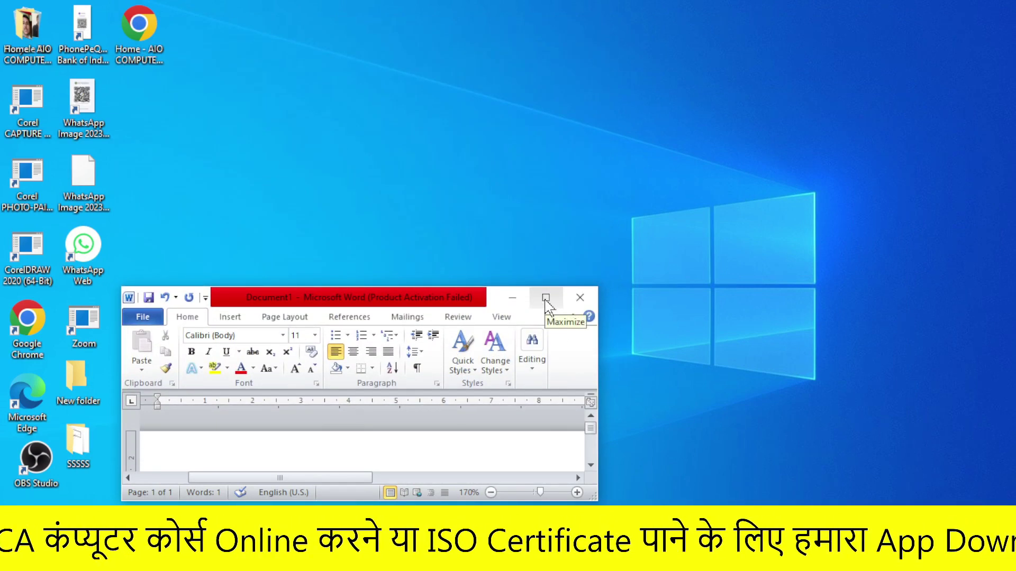
Step: Maximize Word, restore it with Win+Down, minimize it and bring it back from the taskbar
{"action": "left_click", "coordinate": [547, 306]}
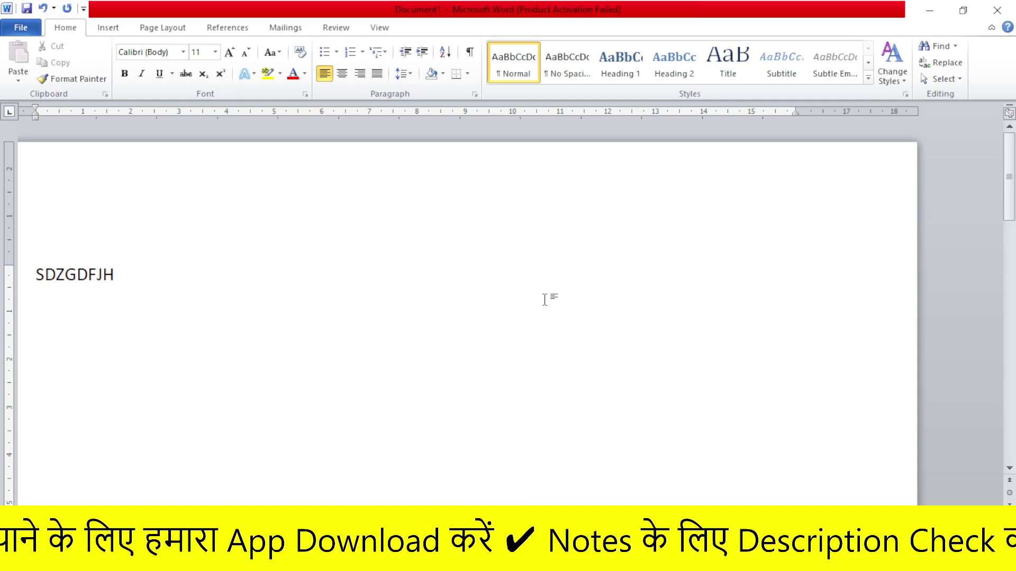
{"action": "key", "text": "super+Down"}
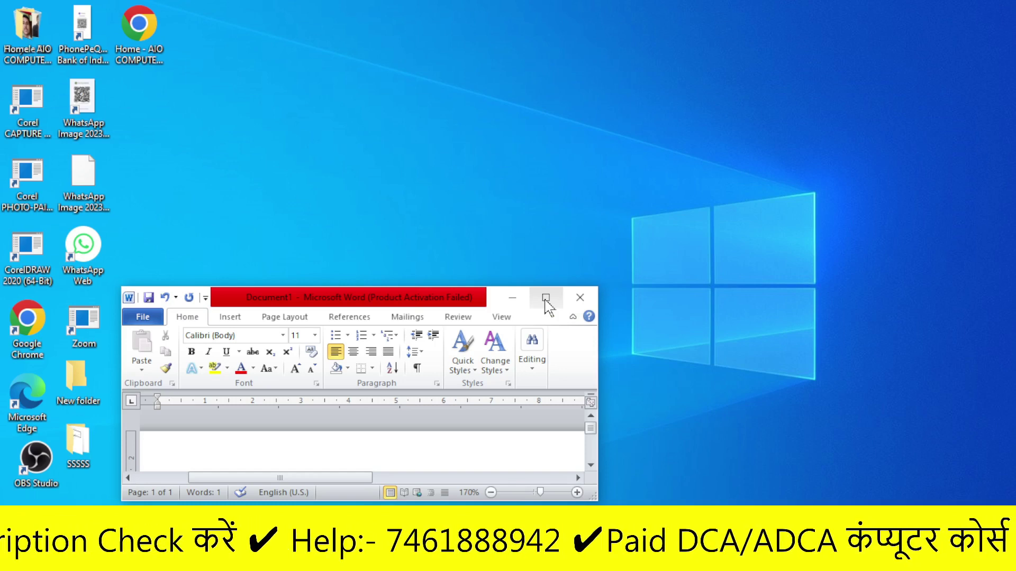
{"action": "left_click", "coordinate": [546, 302]}
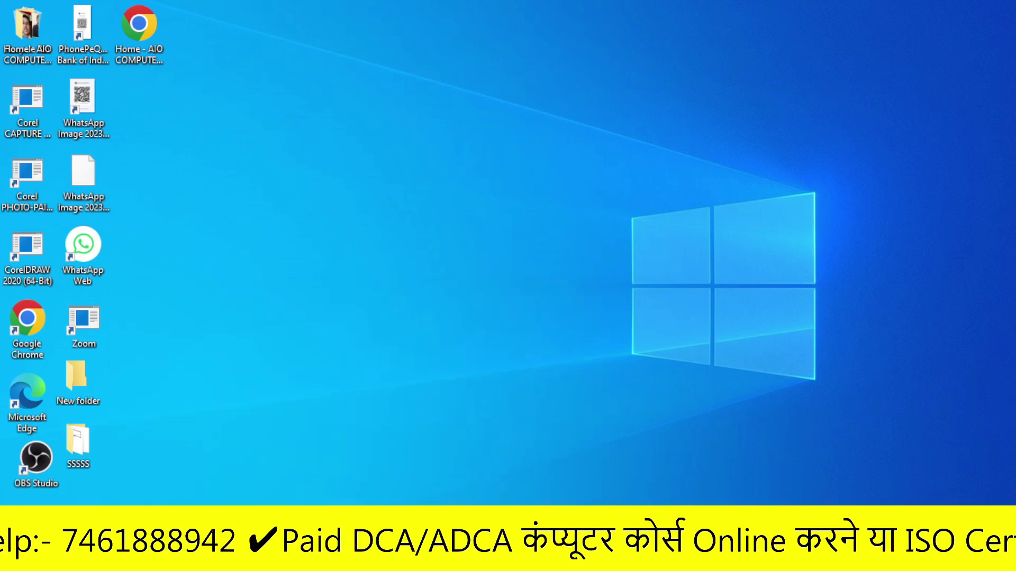
{"action": "left_click", "coordinate": [523, 561]}
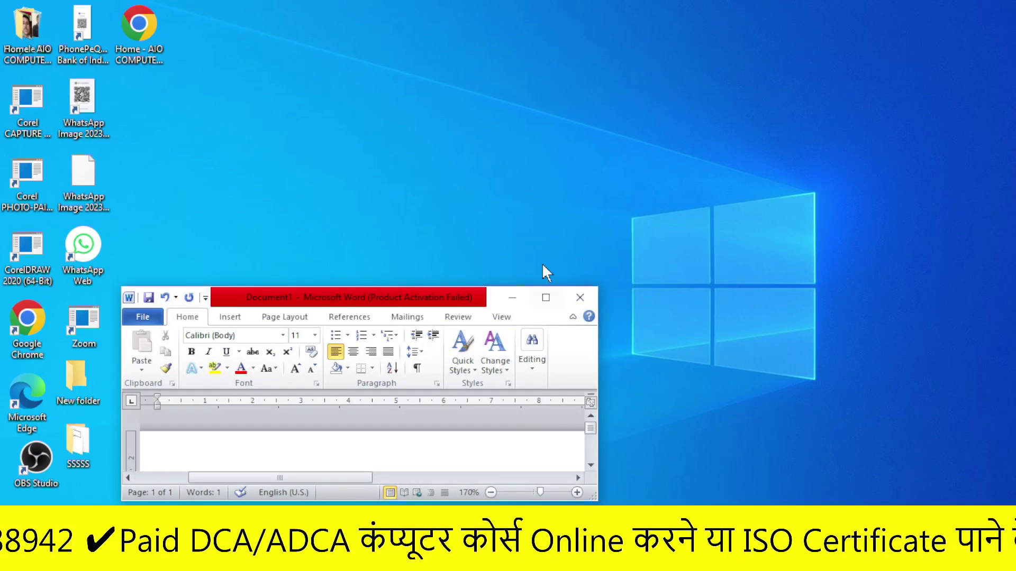
Step: Maximize then restore the window, and drag it taller and wider on both sides
{"action": "left_click", "coordinate": [546, 298]}
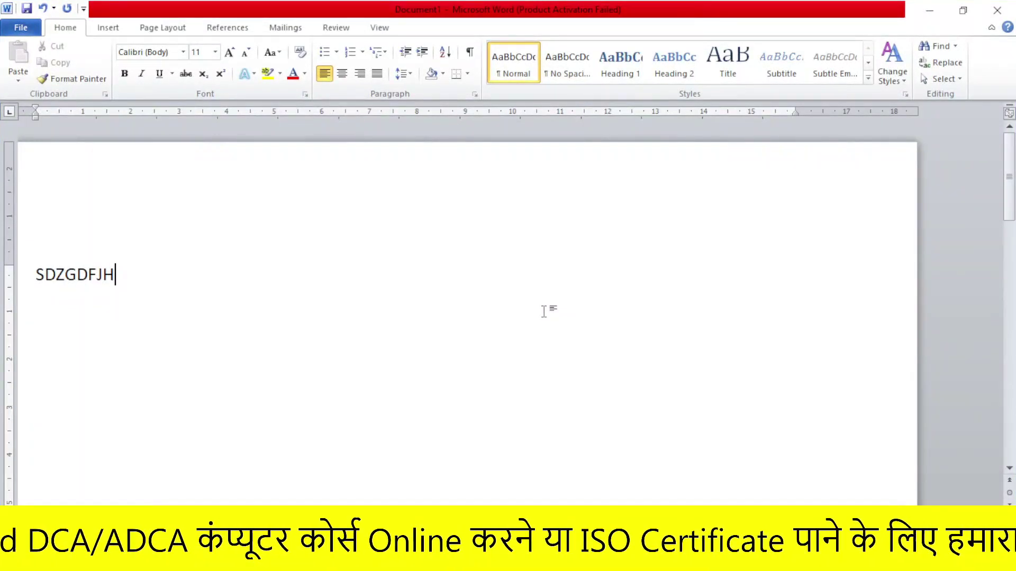
{"action": "left_click", "coordinate": [964, 13]}
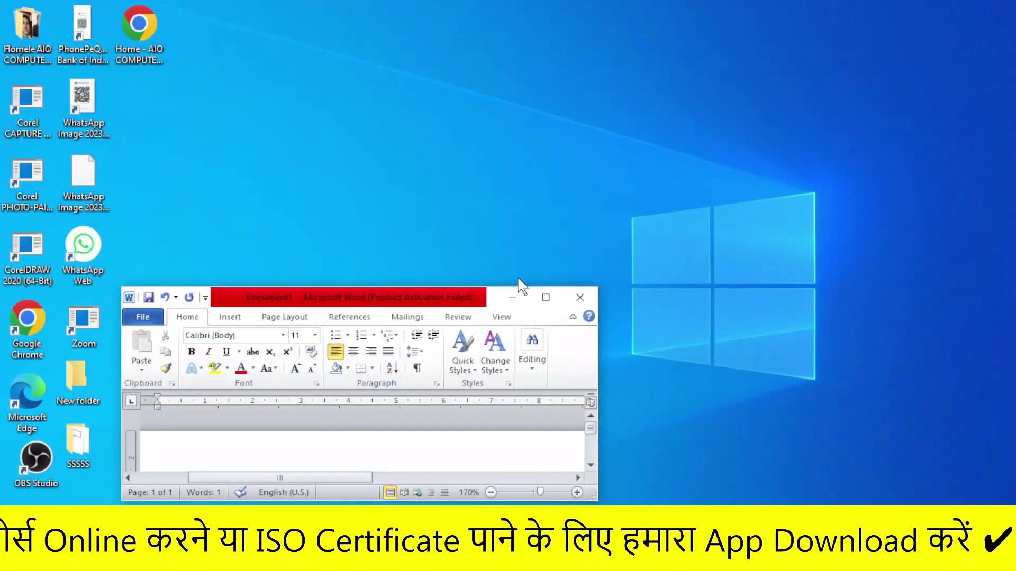
{"action": "mouse_move", "coordinate": [479, 284]}
{"action": "left_mouse_down"}
{"action": "mouse_move", "coordinate": [515, 157]}
{"action": "mouse_move", "coordinate": [515, 99]}
{"action": "left_mouse_up"}
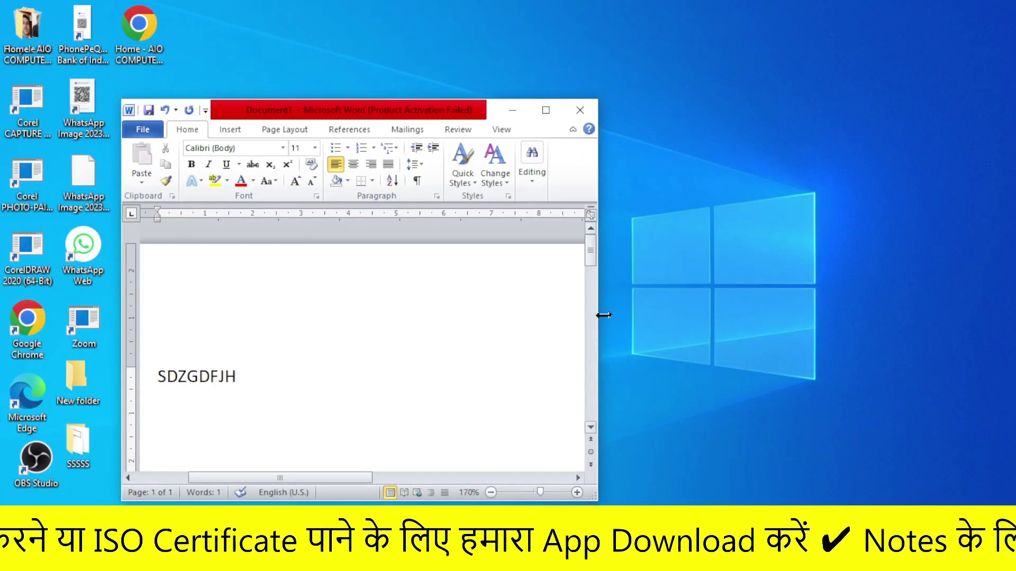
{"action": "left_click_drag", "start_coordinate": [598, 315], "coordinate": [839, 279]}
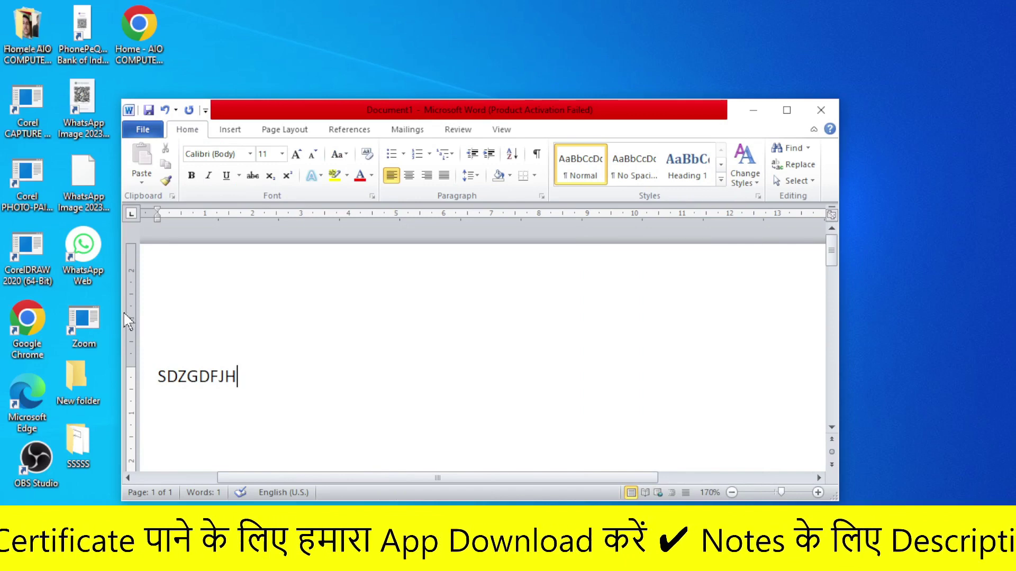
{"action": "left_click_drag", "start_coordinate": [122, 312], "coordinate": [90, 312]}
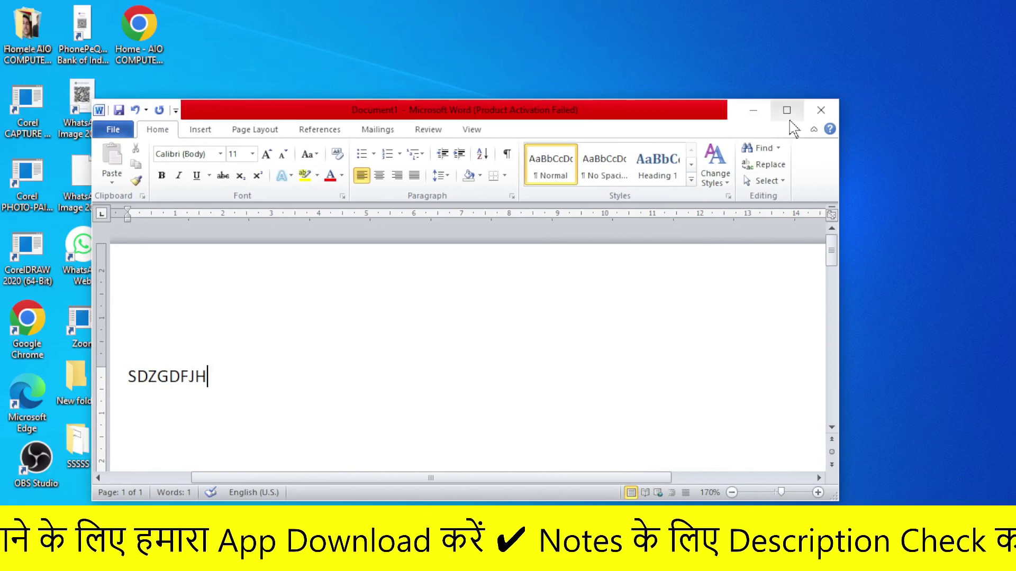
Step: Maximize the window, minimize it, and restore it full screen from the taskbar
{"action": "left_click", "coordinate": [787, 110]}
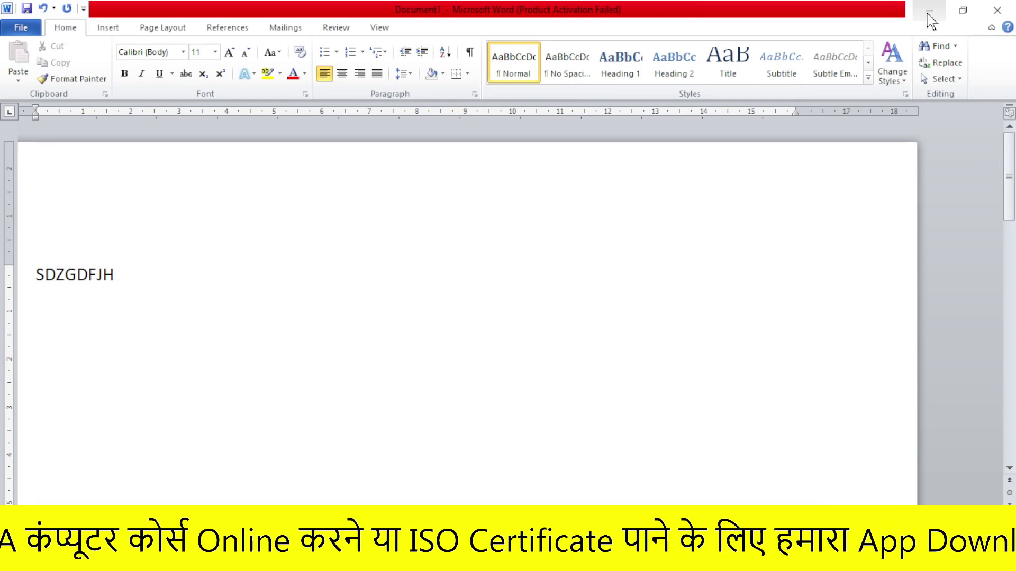
{"action": "left_click", "coordinate": [930, 11]}
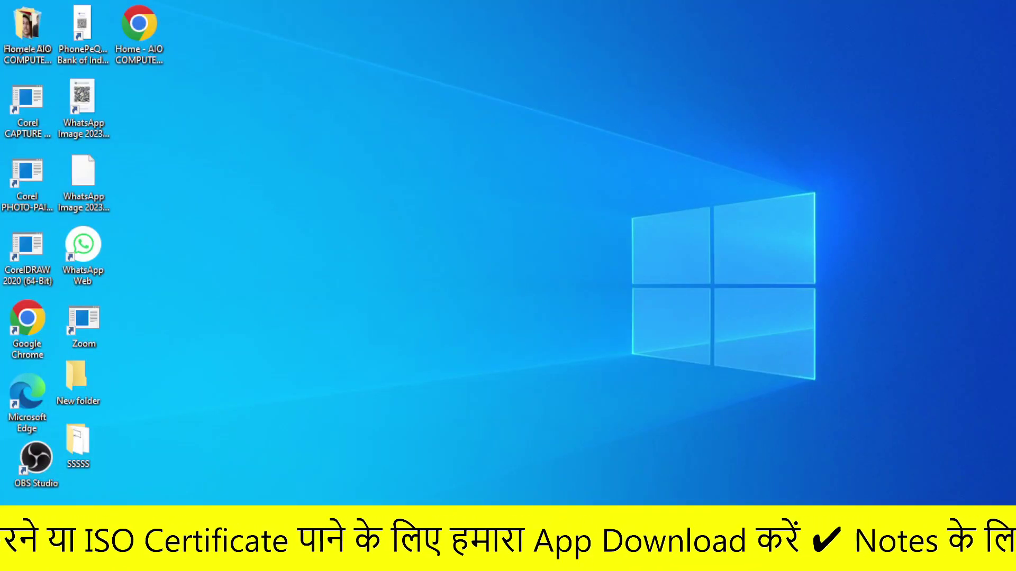
{"action": "left_click", "coordinate": [524, 561]}
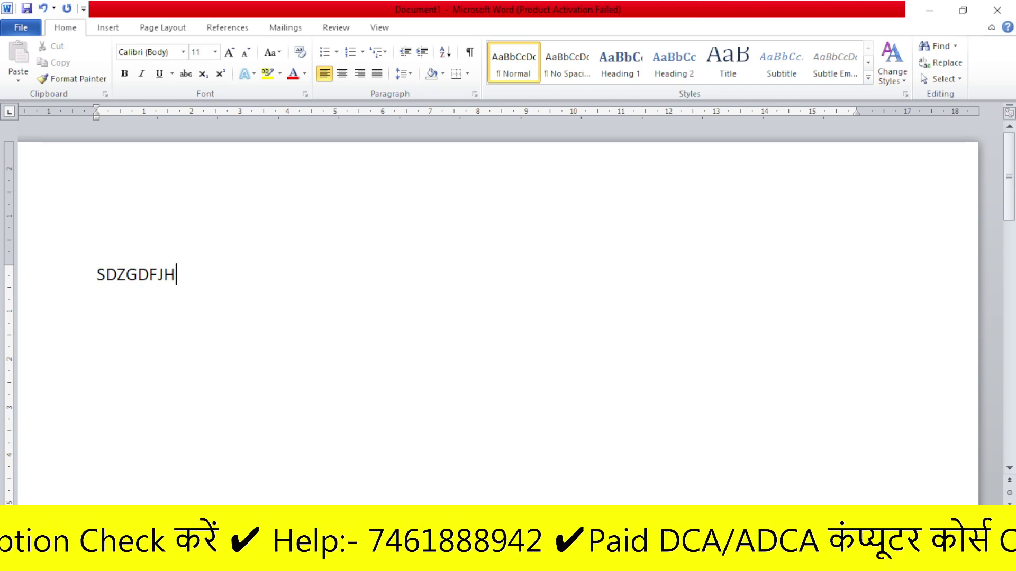
Step: Restore and minimize Word with Win+Down, bring it back with Alt+Tab, and maximize it
{"action": "key", "text": "super+Down"}
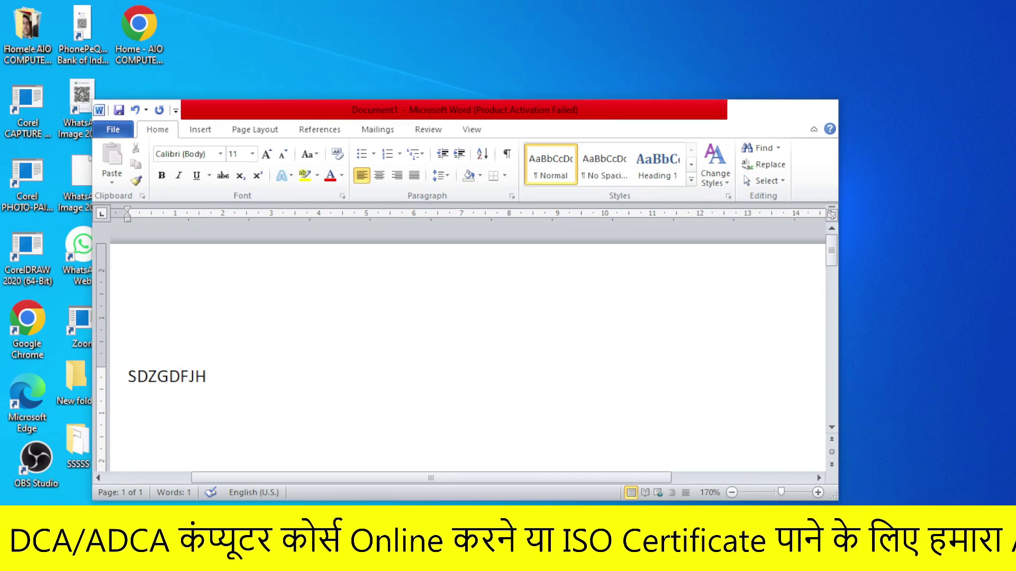
{"action": "key", "text": "super+Down"}
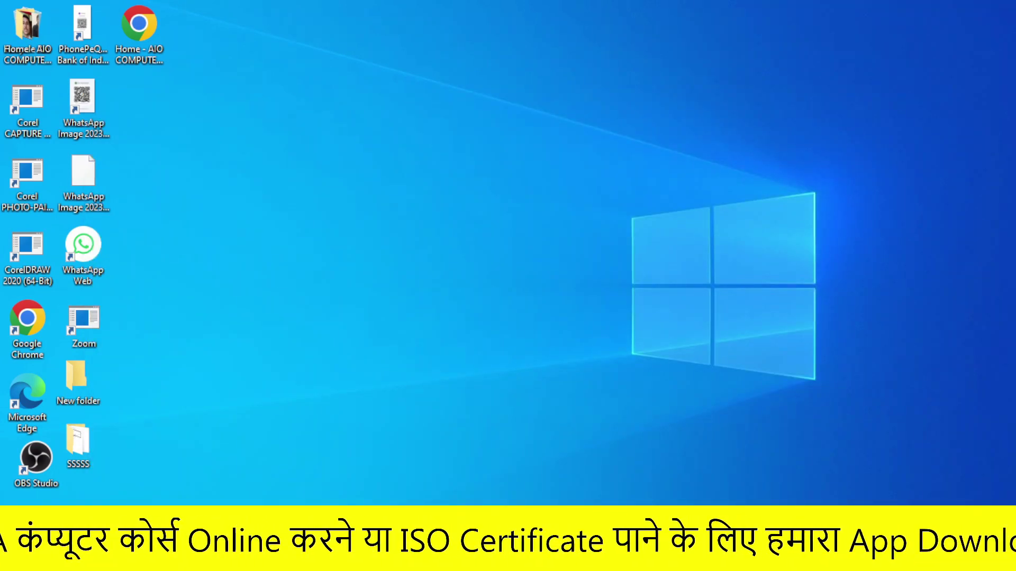
{"action": "key", "text": "alt+Tab"}
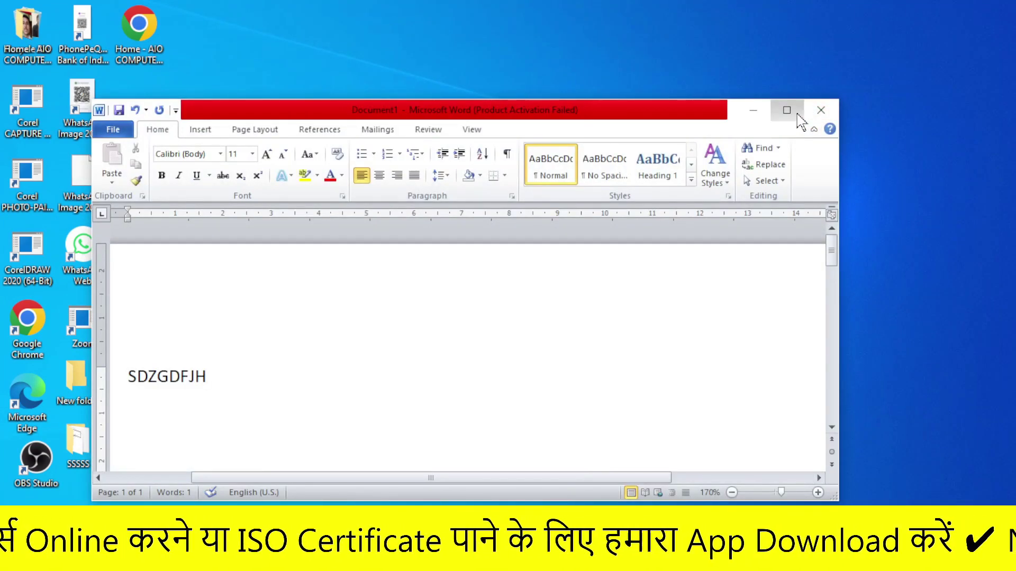
{"action": "left_click", "coordinate": [787, 110]}
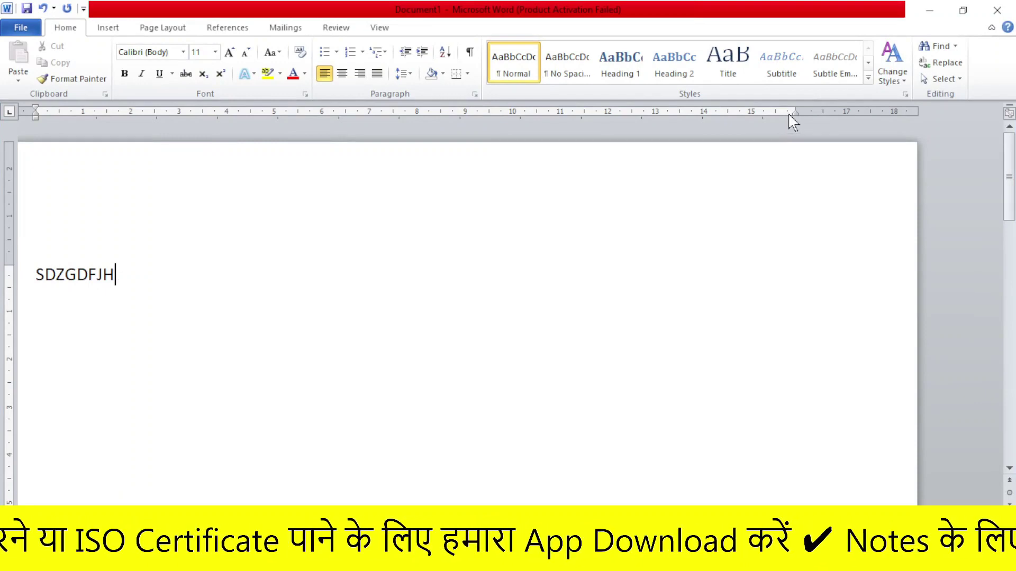
Step: Snap Word to the right half, then the left half, then maximize it from the title bar
{"action": "key", "text": "super+Right"}
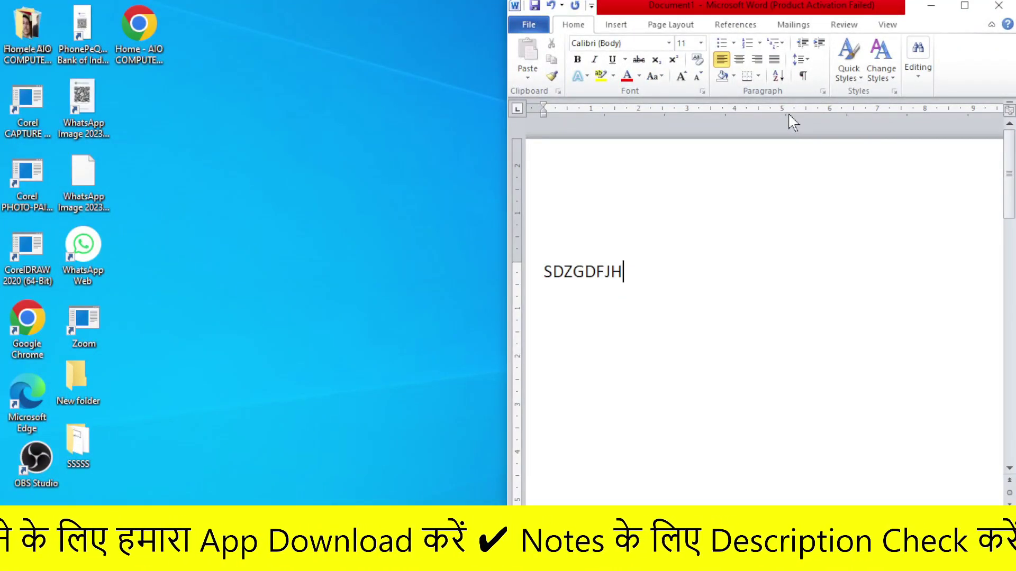
{"action": "key", "text": "super+Left"}
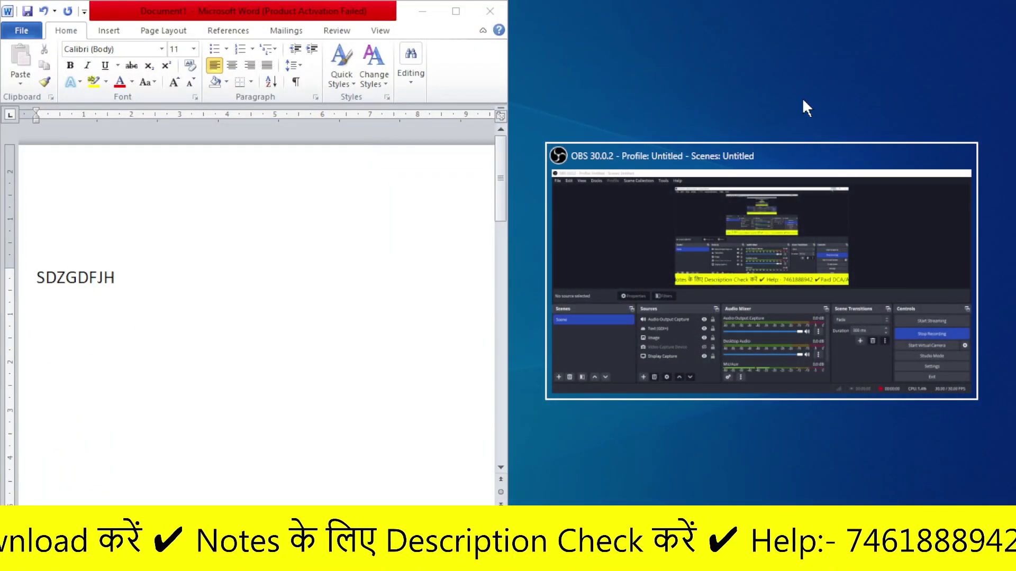
{"action": "double_click", "coordinate": [464, 19]}
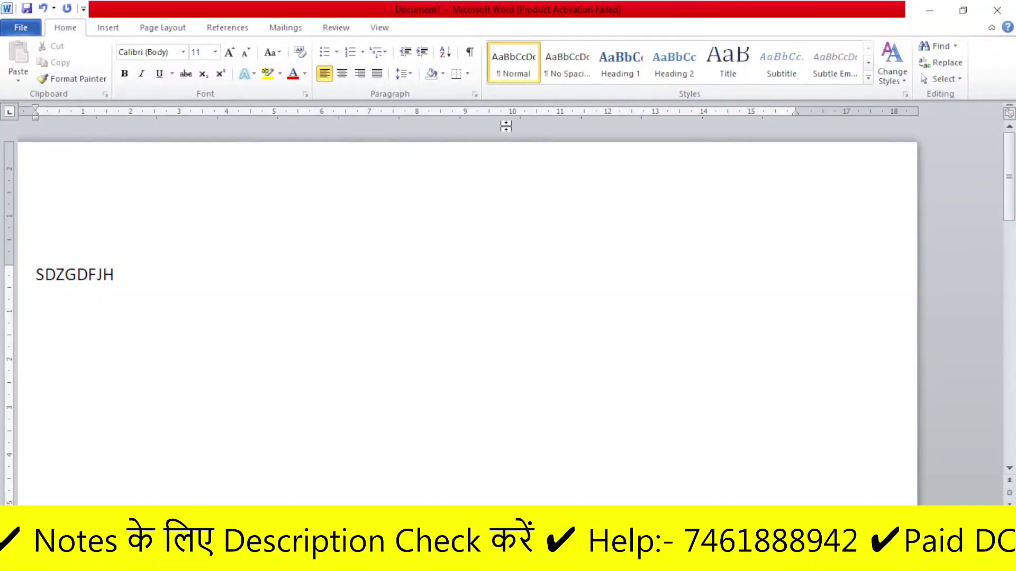
{"action": "left_click", "coordinate": [930, 20]}
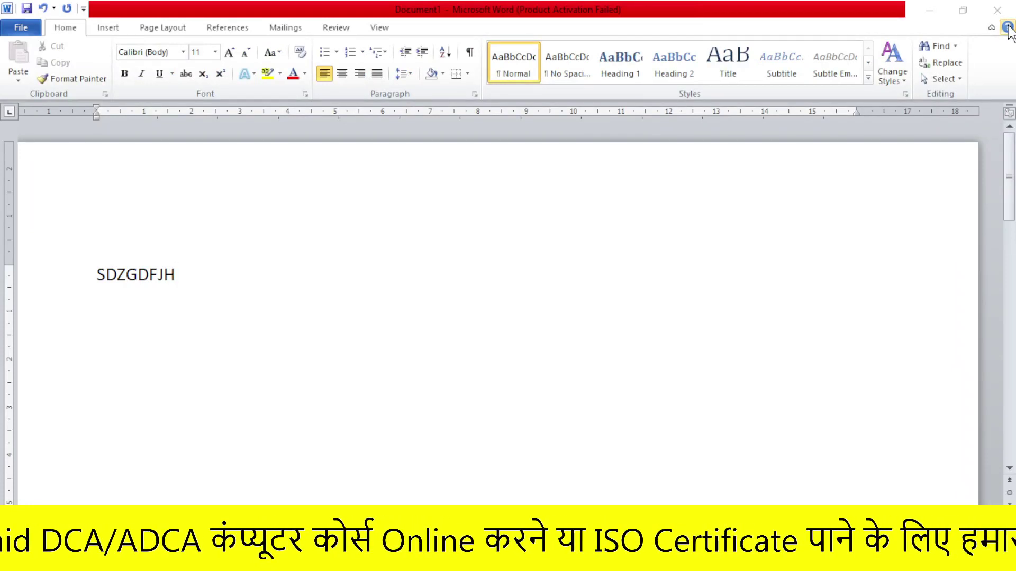
{"action": "left_click", "coordinate": [1008, 27]}
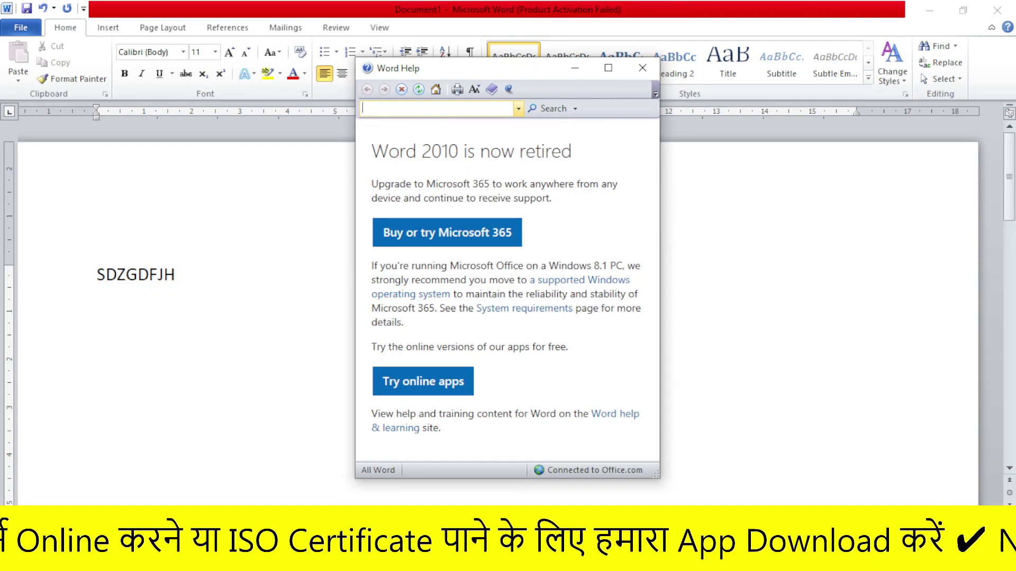
{"action": "mouse_move", "coordinate": [530, 64]}
{"action": "left_mouse_down"}
{"action": "mouse_move", "coordinate": [681, 102]}
{"action": "mouse_move", "coordinate": [576, 76]}
{"action": "left_mouse_up"}
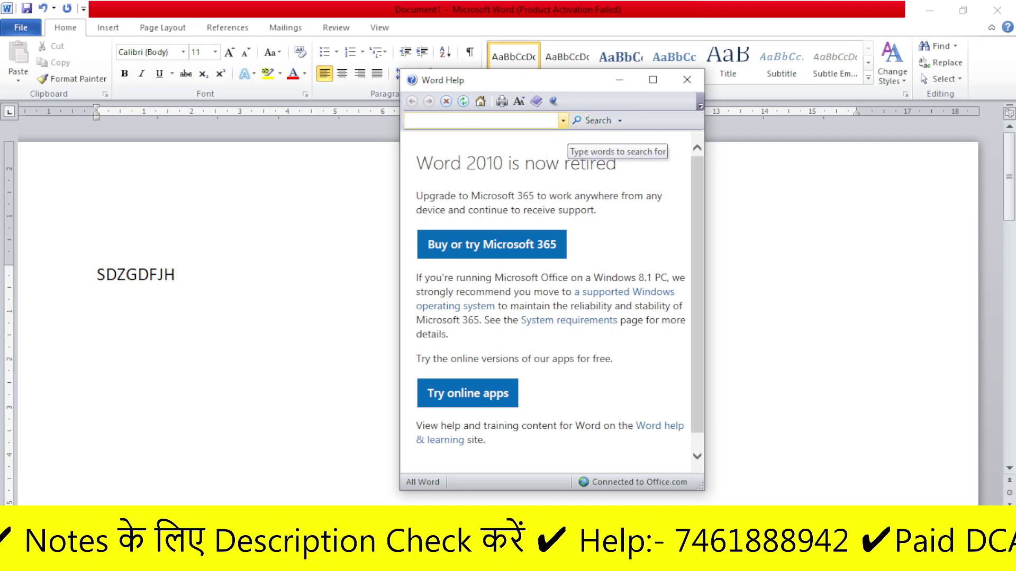
{"action": "left_click", "coordinate": [687, 79]}
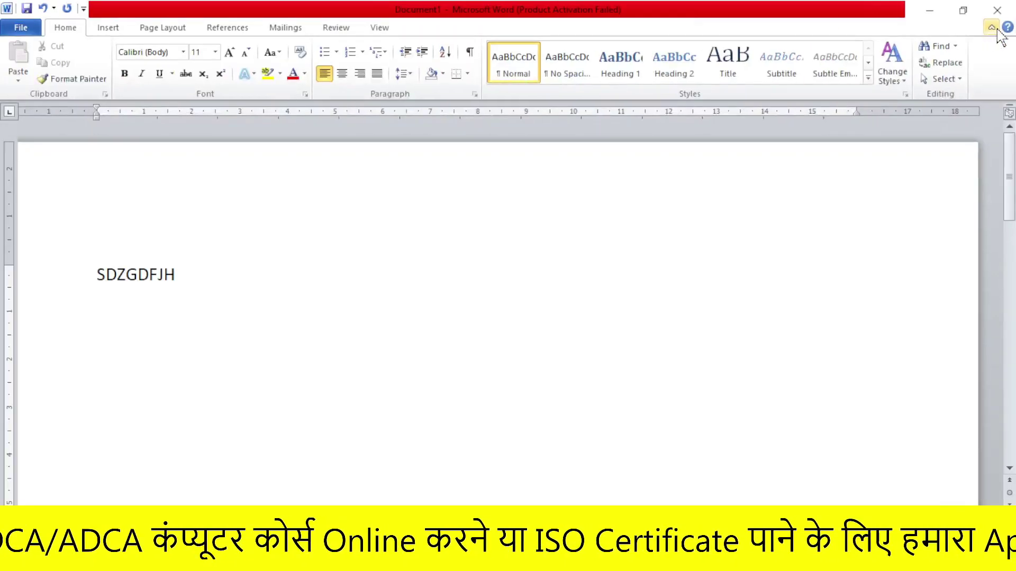
Step: Toggle the ribbon repeatedly with its Minimize button and Ctrl+F1, leaving it collapsed
{"action": "left_click", "coordinate": [991, 27]}
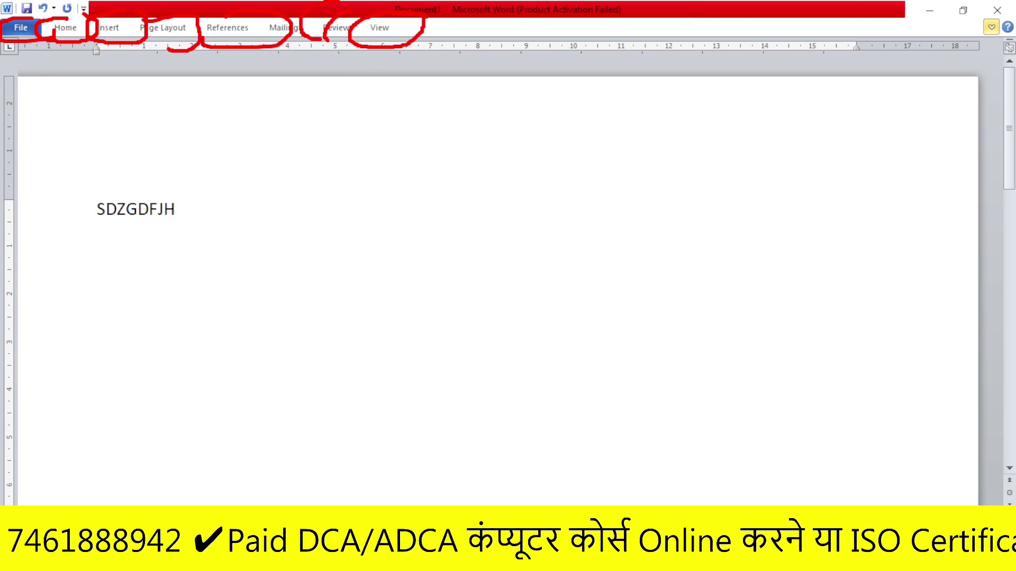
{"action": "left_click", "coordinate": [993, 31]}
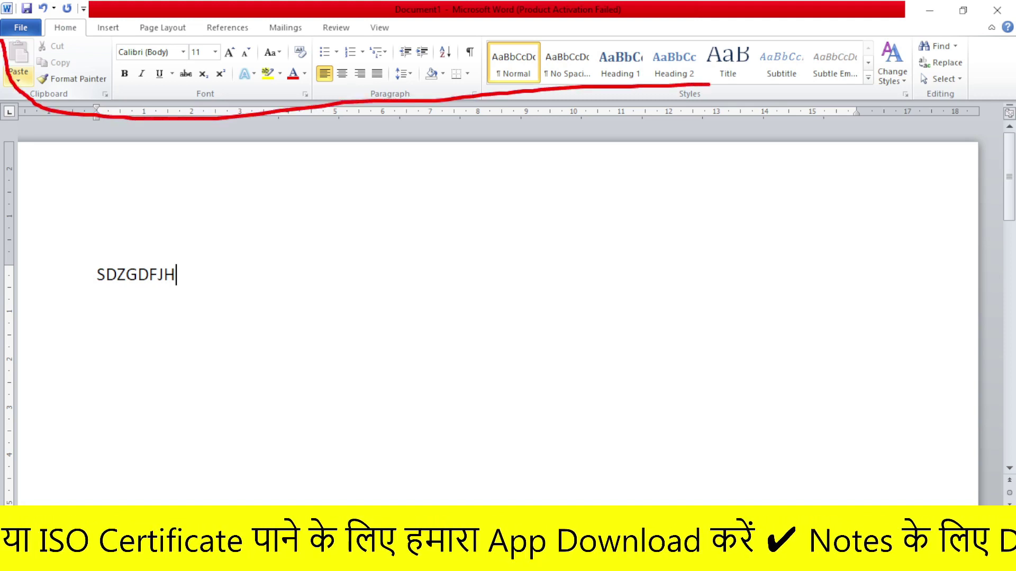
{"action": "mouse_move", "coordinate": [3, 40]}
{"action": "left_mouse_down"}
{"action": "mouse_move", "coordinate": [635, 49]}
{"action": "mouse_move", "coordinate": [182, 66]}
{"action": "mouse_move", "coordinate": [69, 90]}
{"action": "left_mouse_up"}
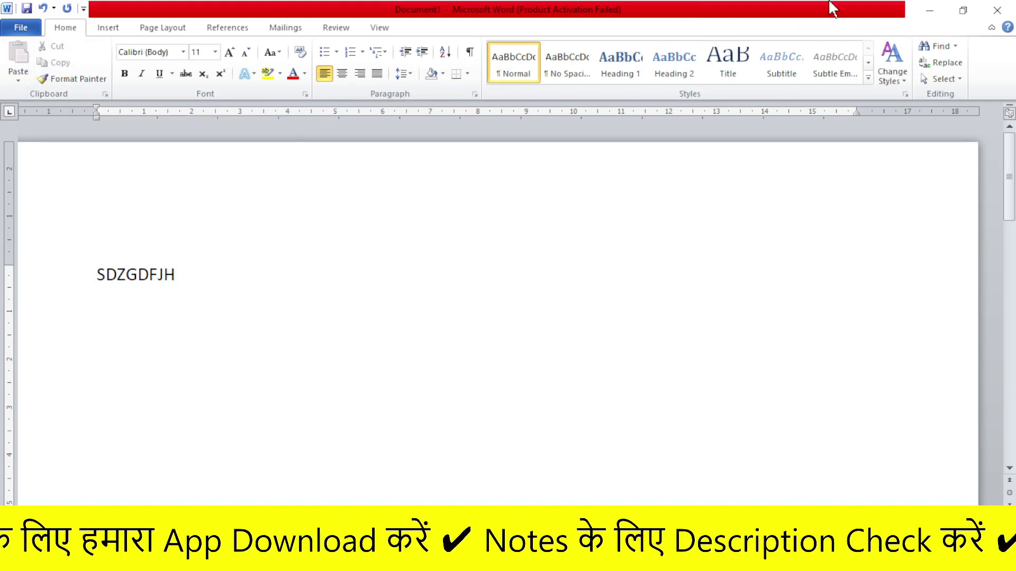
{"action": "left_click", "coordinate": [992, 28]}
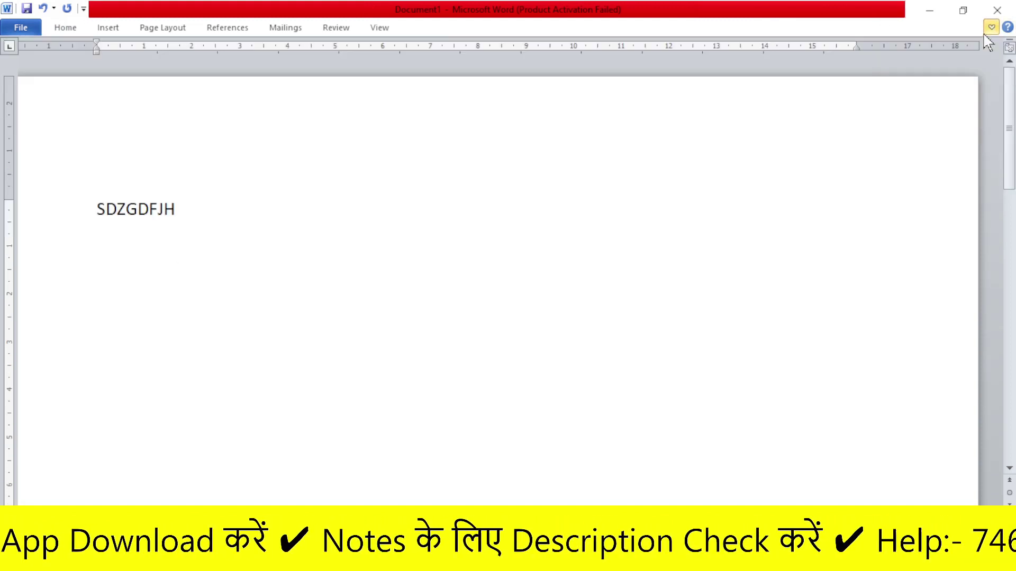
{"action": "left_click", "coordinate": [991, 29]}
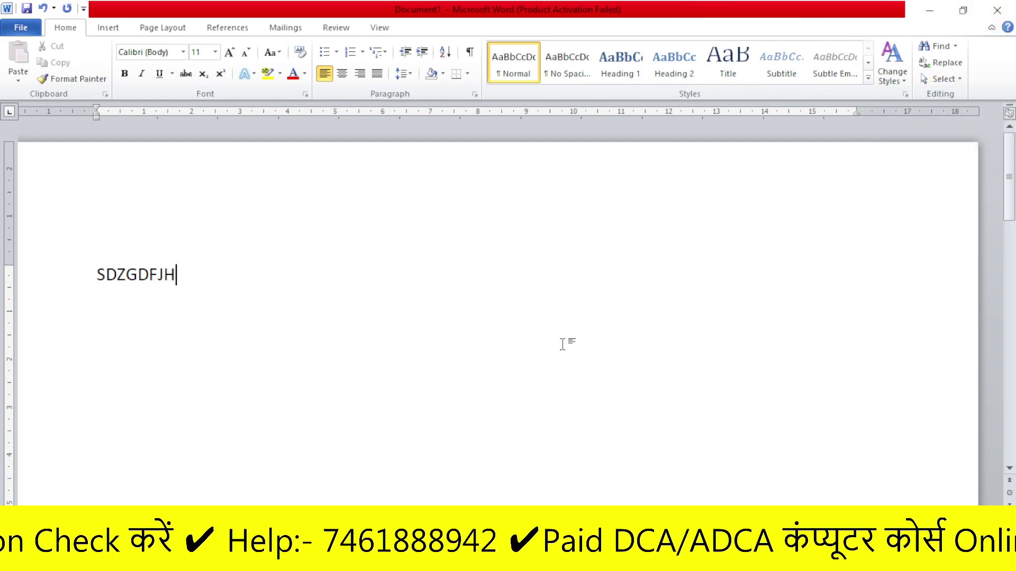
{"action": "key", "text": "ctrl+F1"}
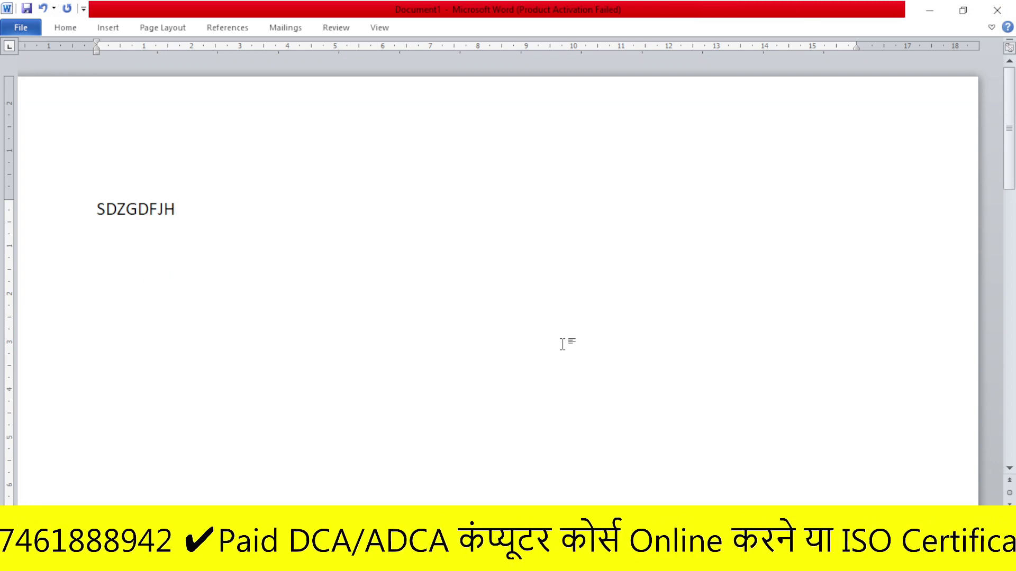
{"action": "key", "text": "ctrl+F1"}
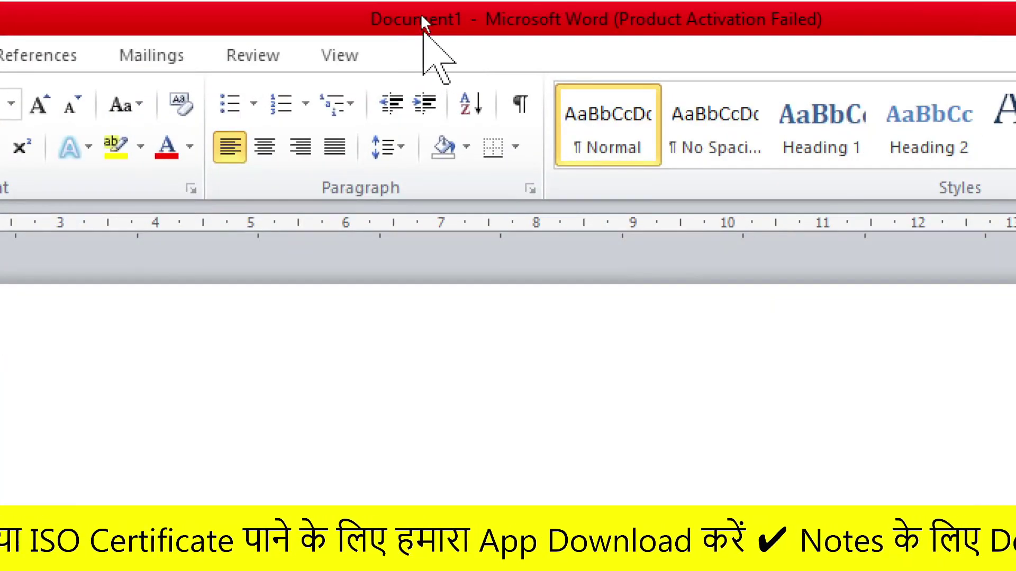
{"action": "key", "text": "ctrl+F1"}
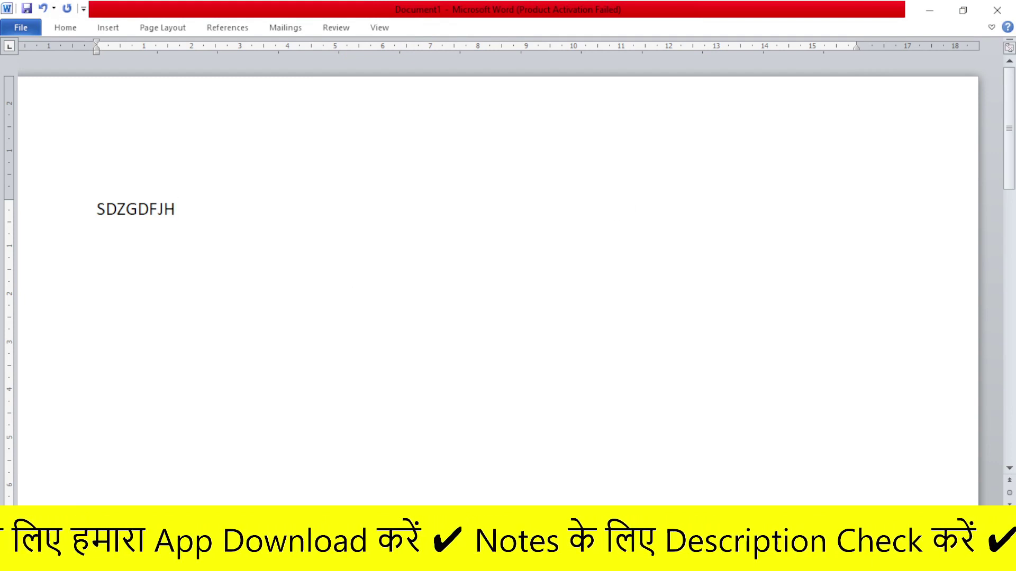
Step: Expand the ribbon, save the document as 'sss' via File > Save As, and start a new blank document
{"action": "left_click", "coordinate": [989, 27]}
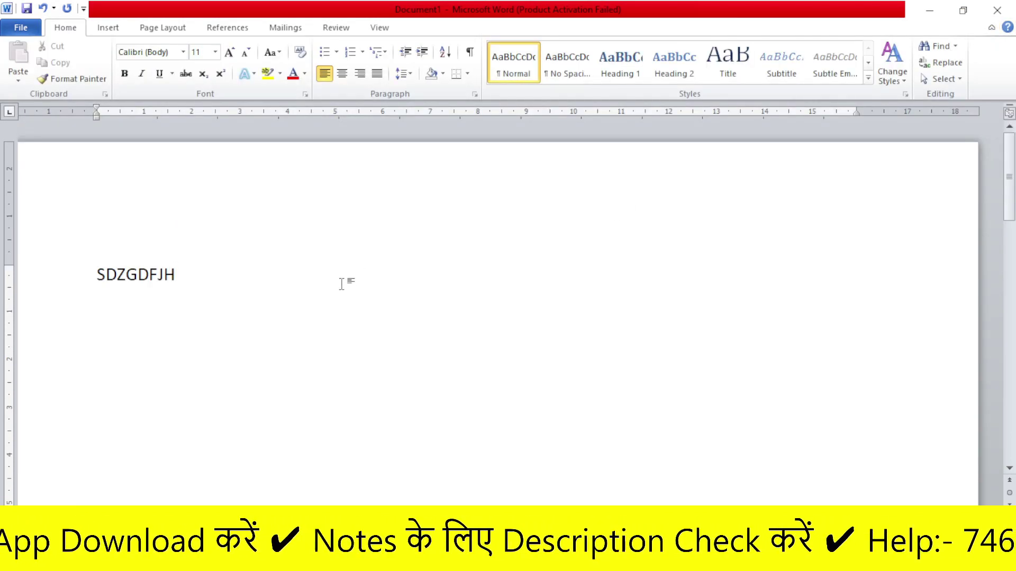
{"action": "left_click", "coordinate": [24, 31]}
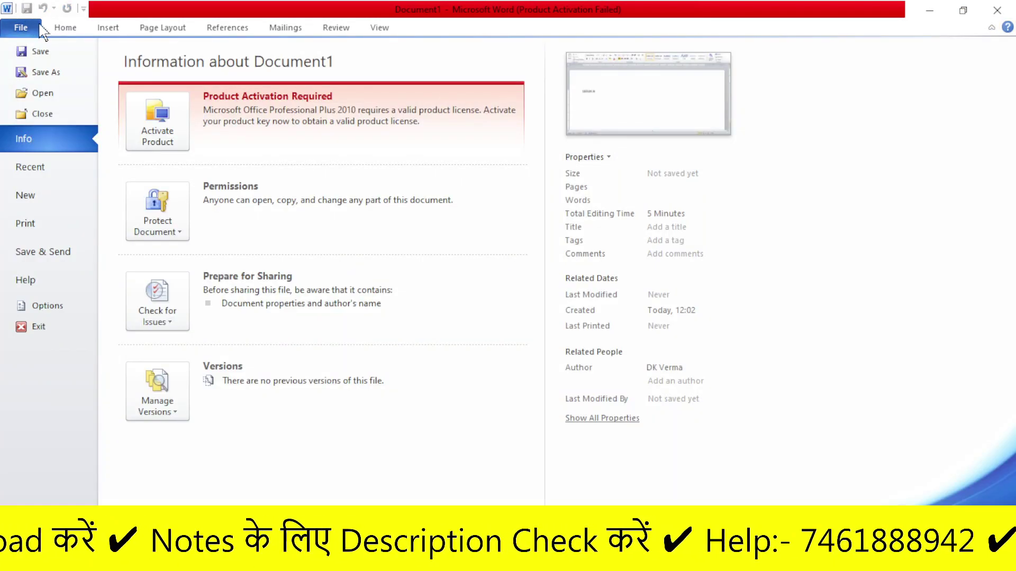
{"action": "left_click", "coordinate": [40, 72]}
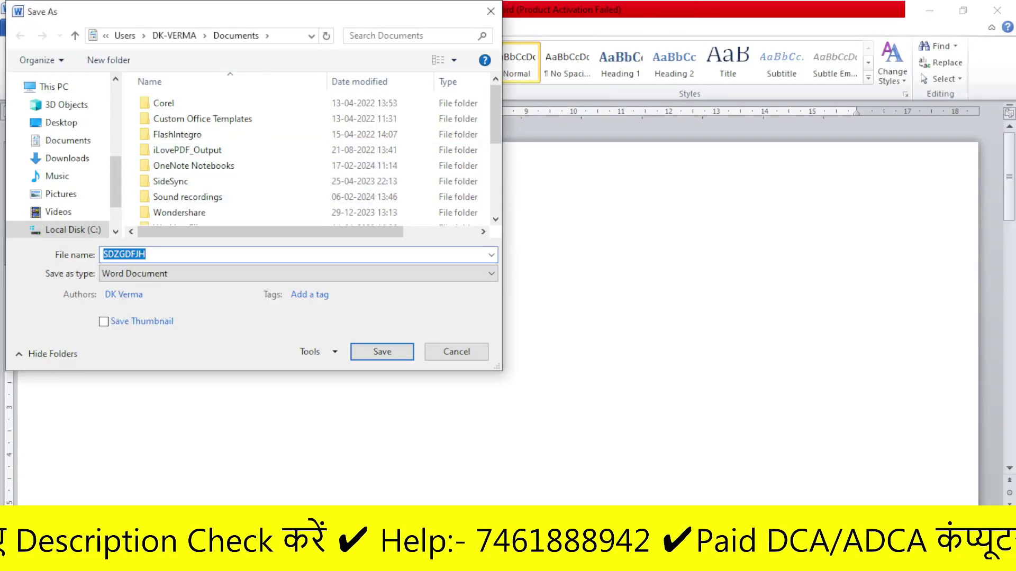
{"action": "type", "text": "sss"}
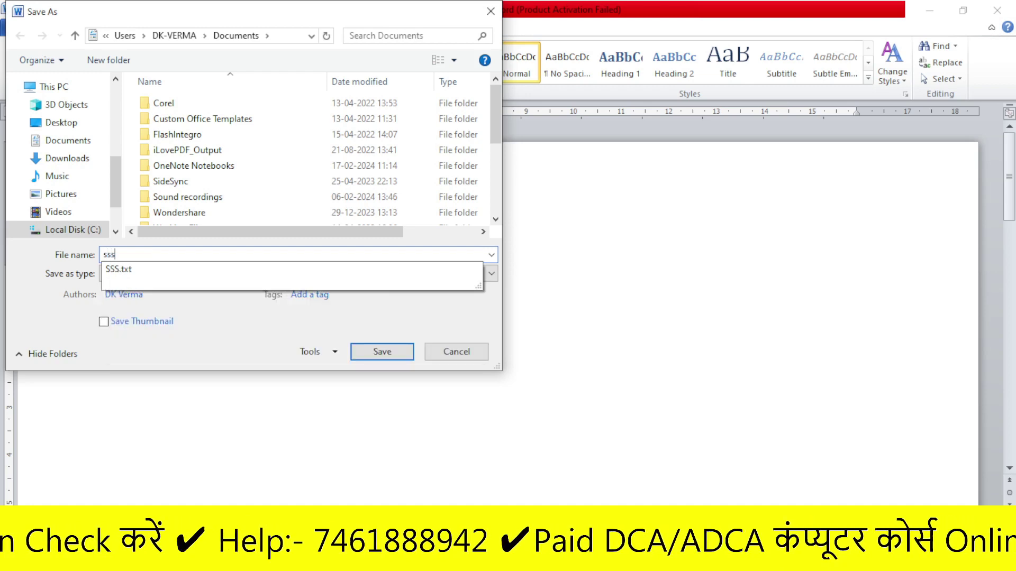
{"action": "left_click", "coordinate": [390, 352]}
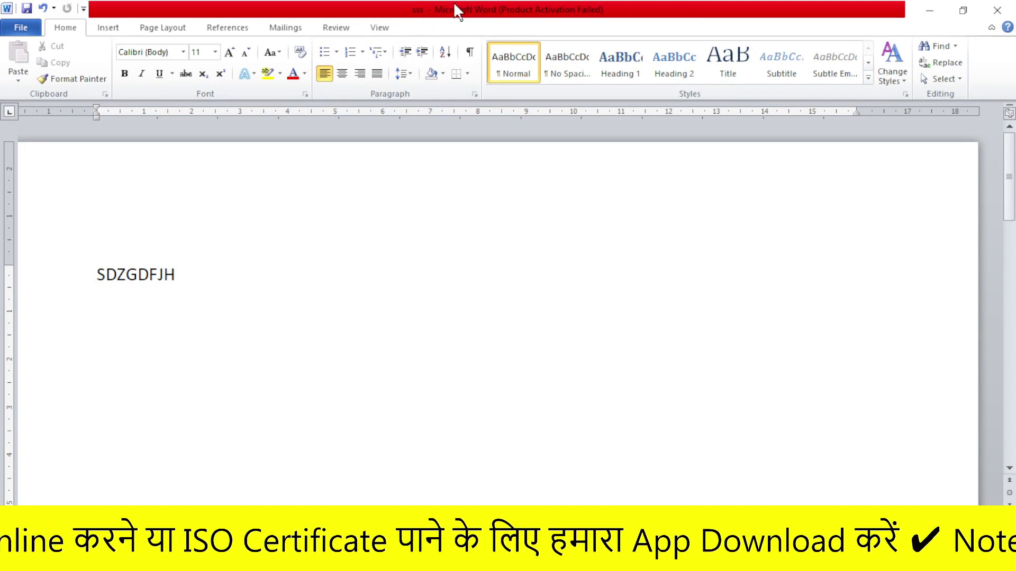
{"action": "key", "text": "ctrl+n"}
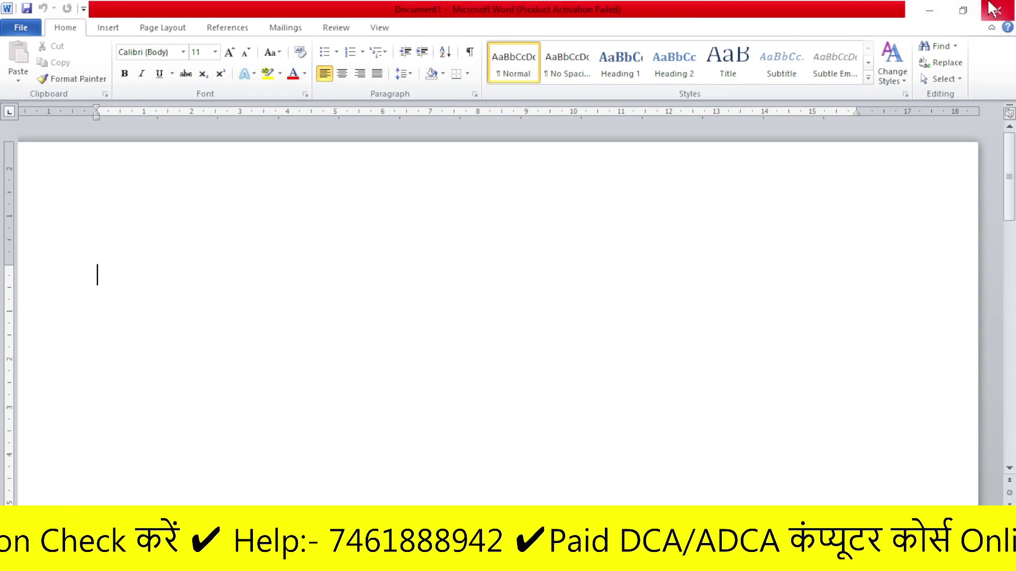